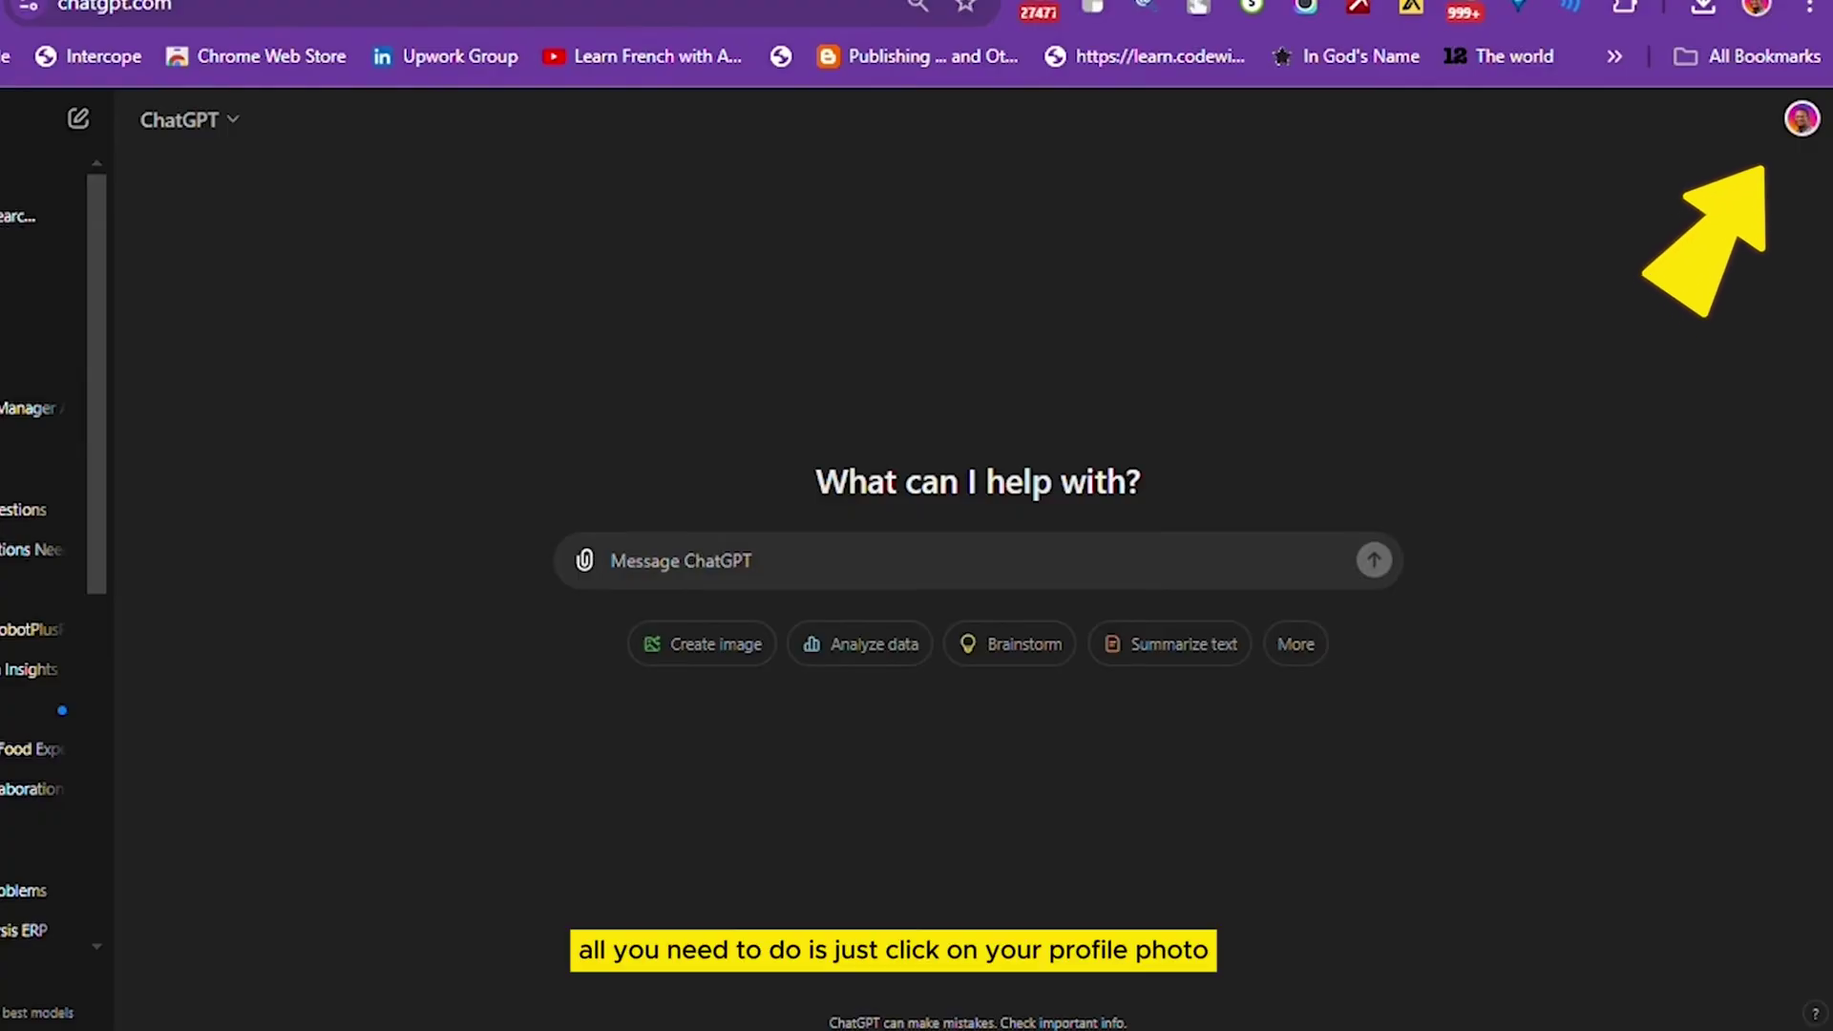
# Step: Open Settings, review the archived chats, and start deleting 'Harissa Paste Demand Analysis'
pyautogui.click(1801, 120)
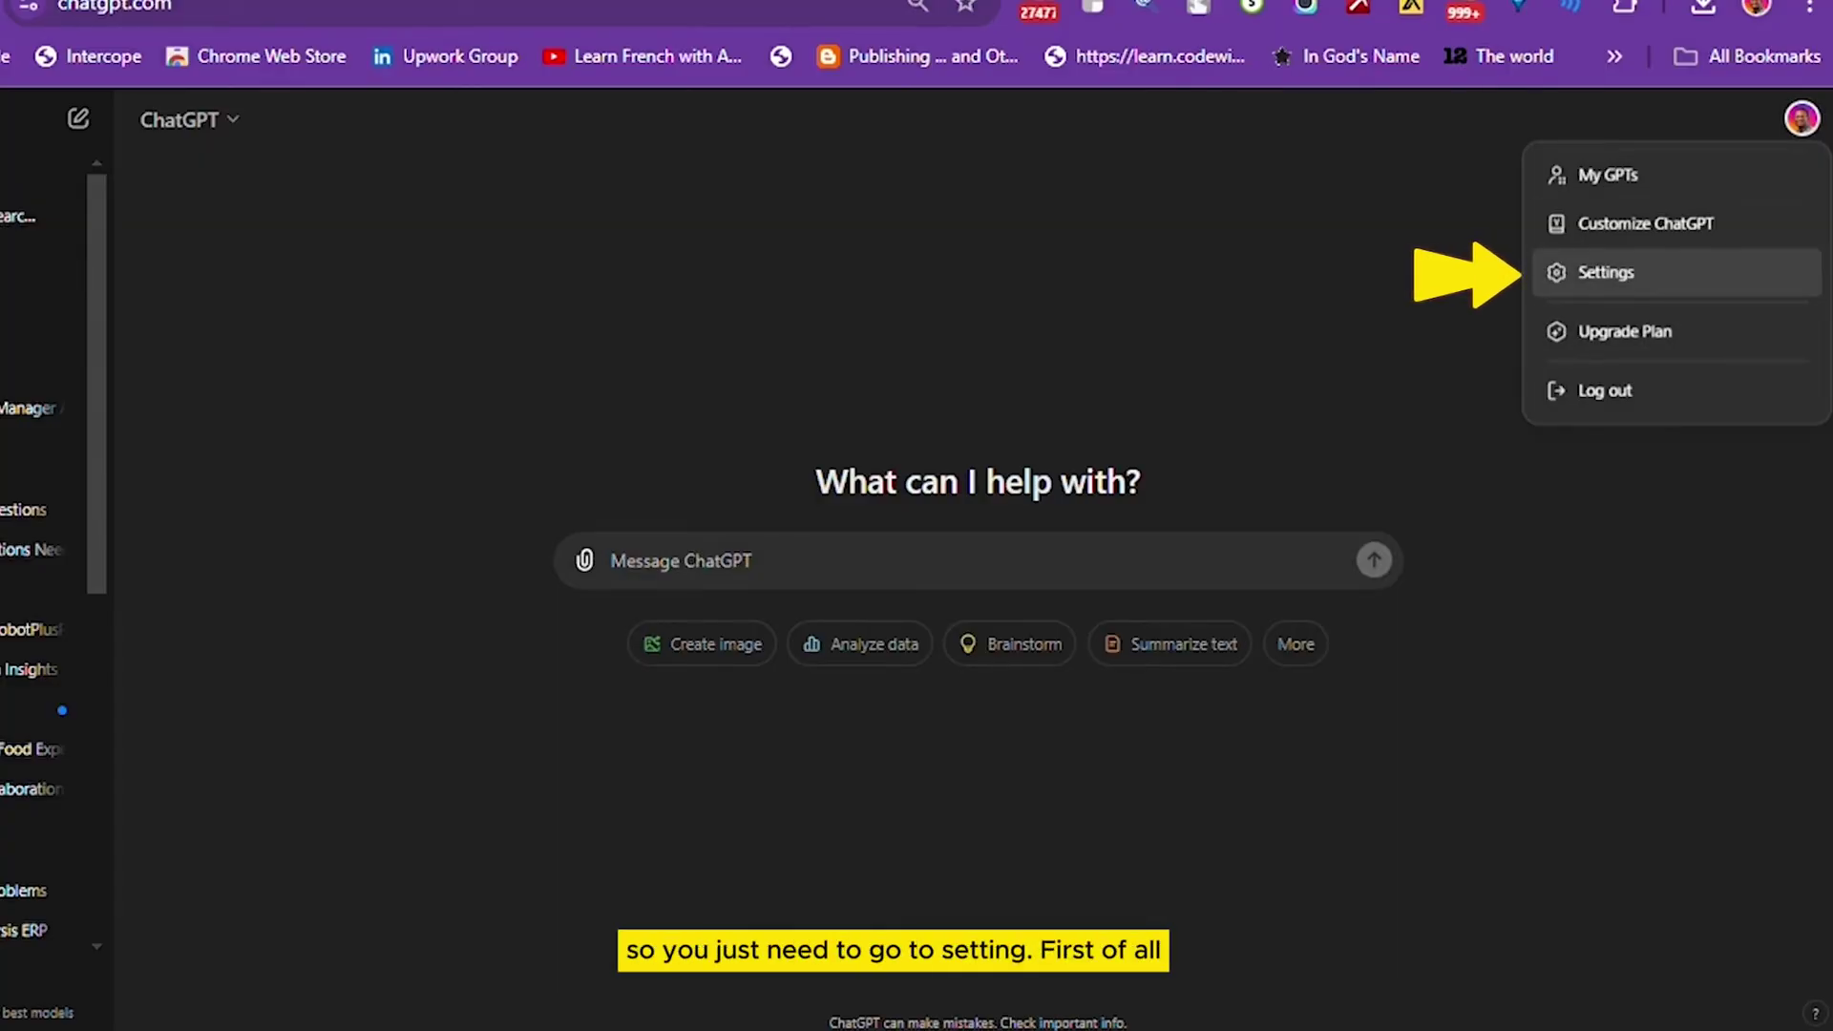
pyautogui.click(1605, 272)
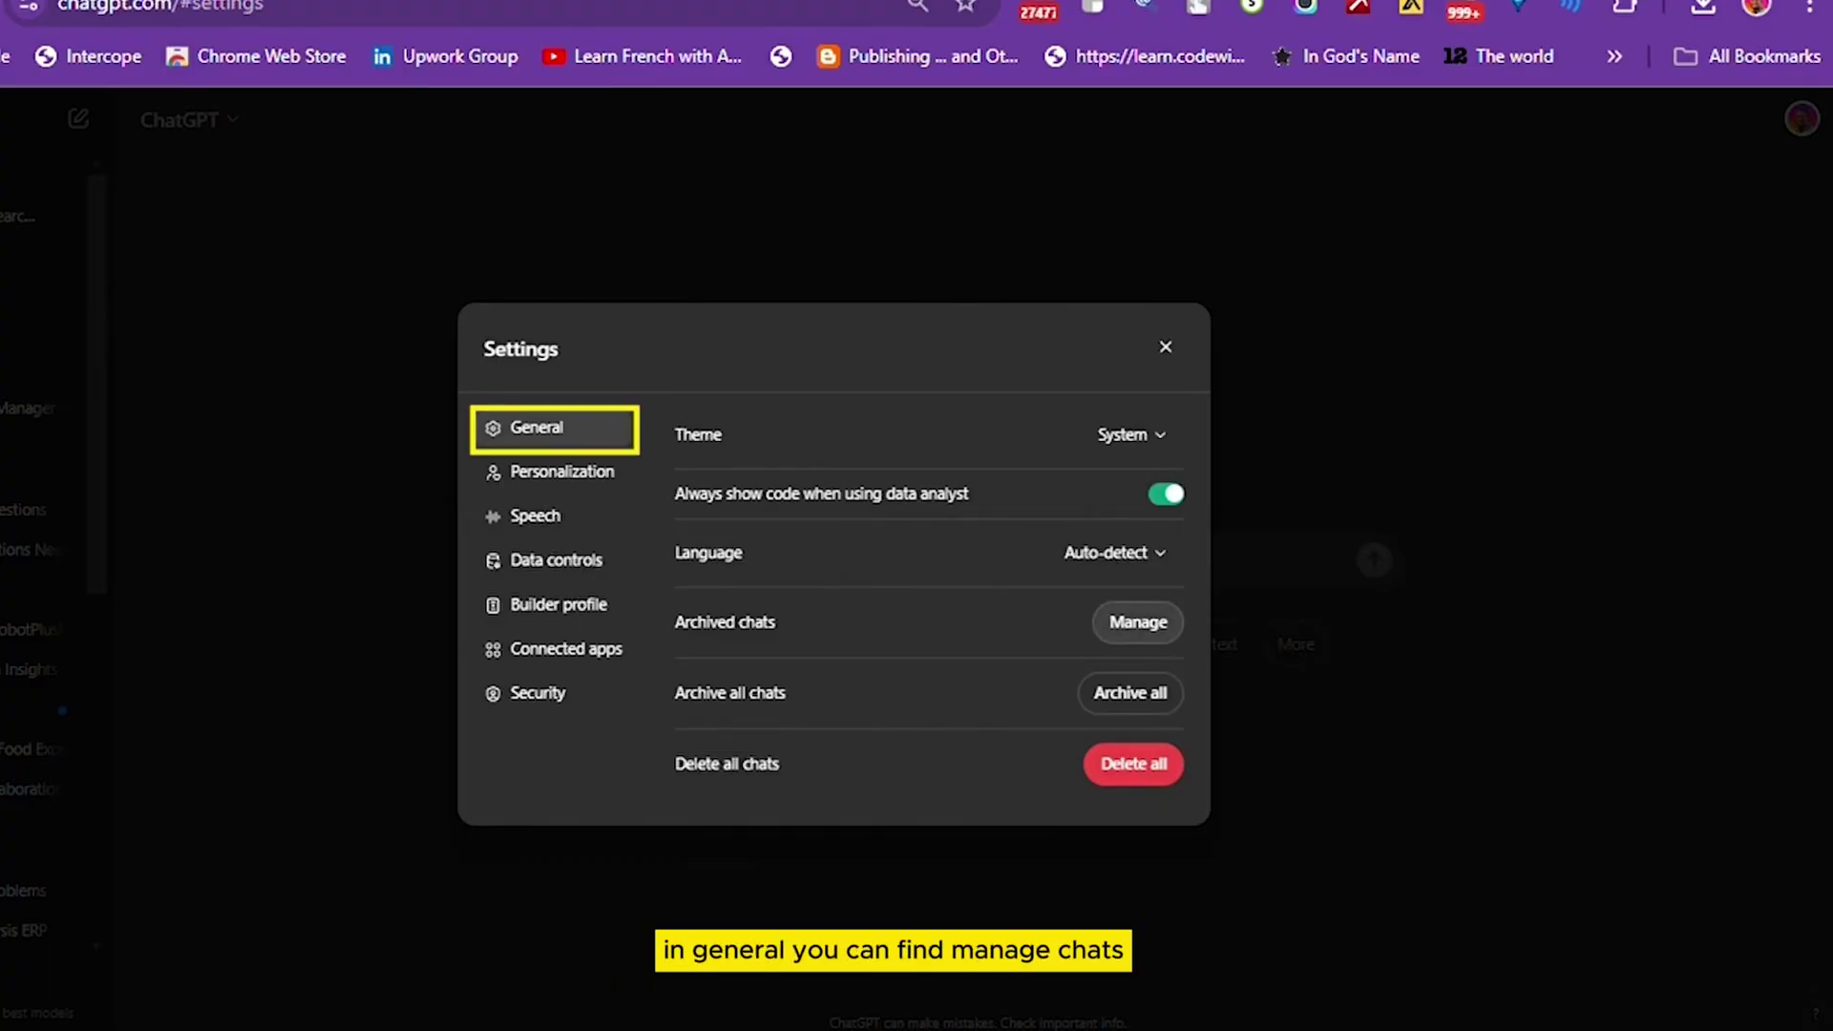
pyautogui.click(1138, 623)
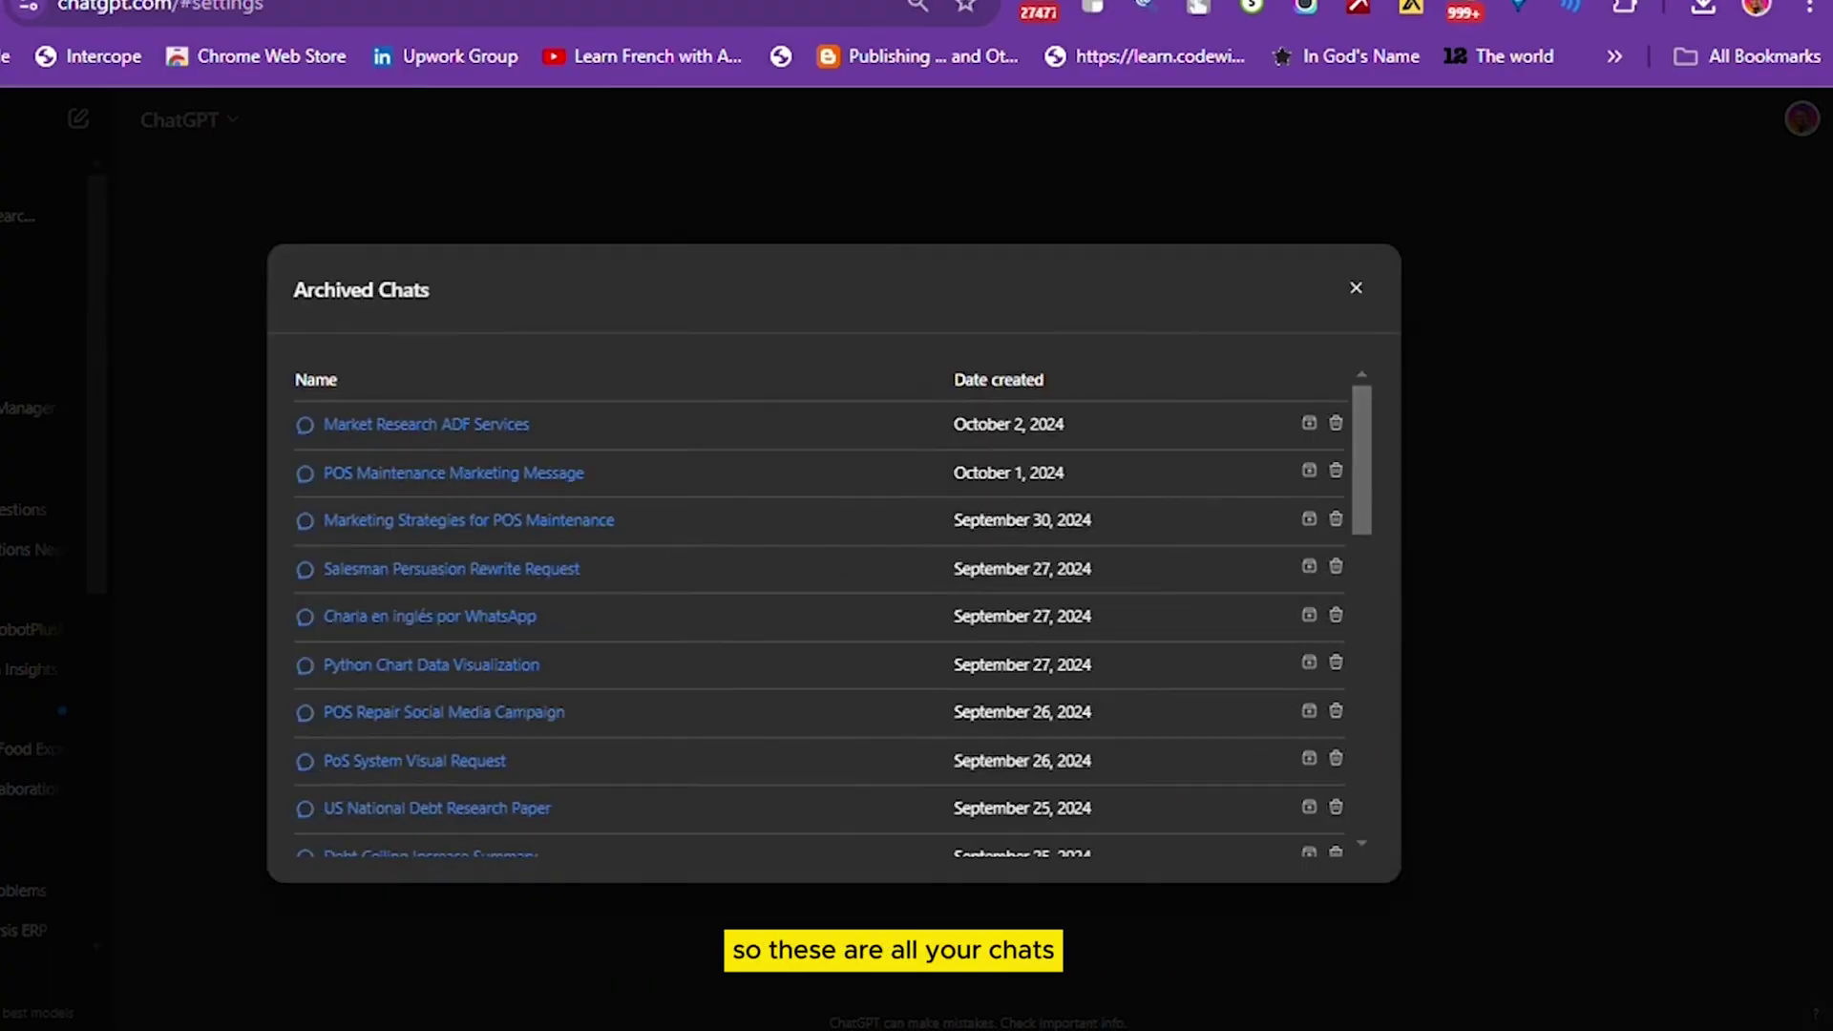
pyautogui.scroll(-5, 830, 616)
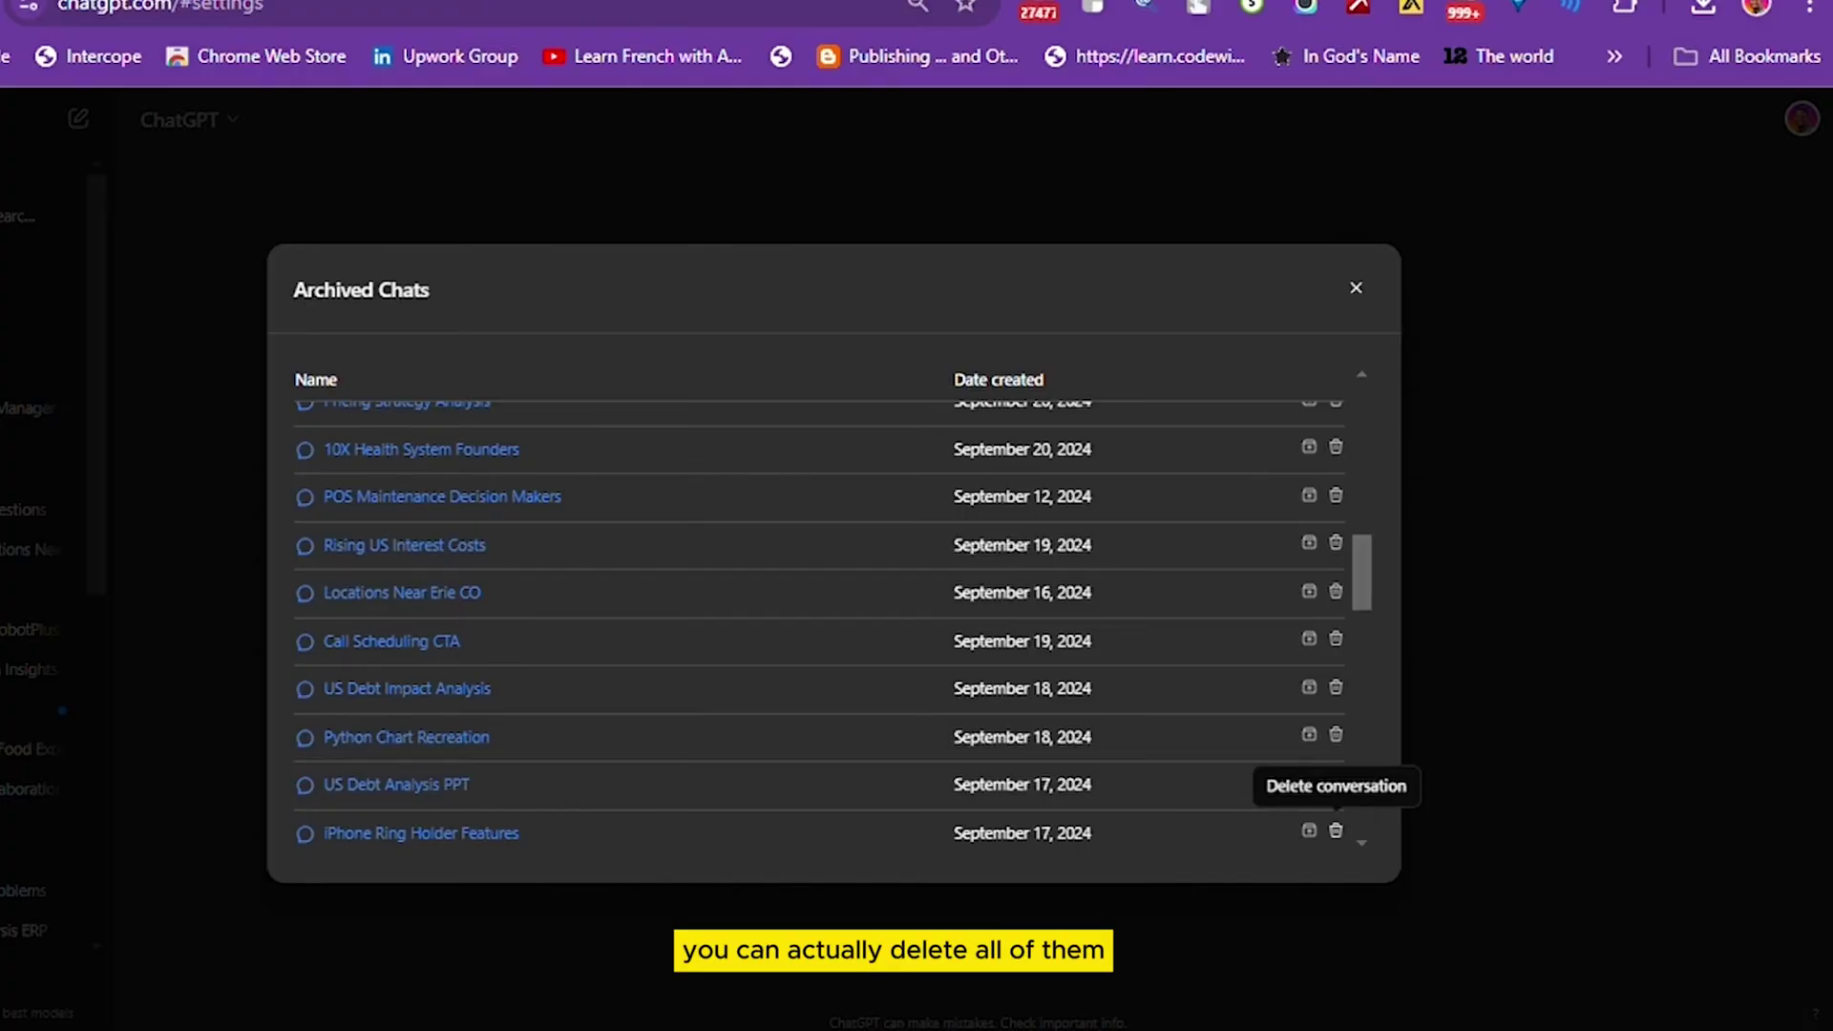
pyautogui.scroll(-5, 830, 615)
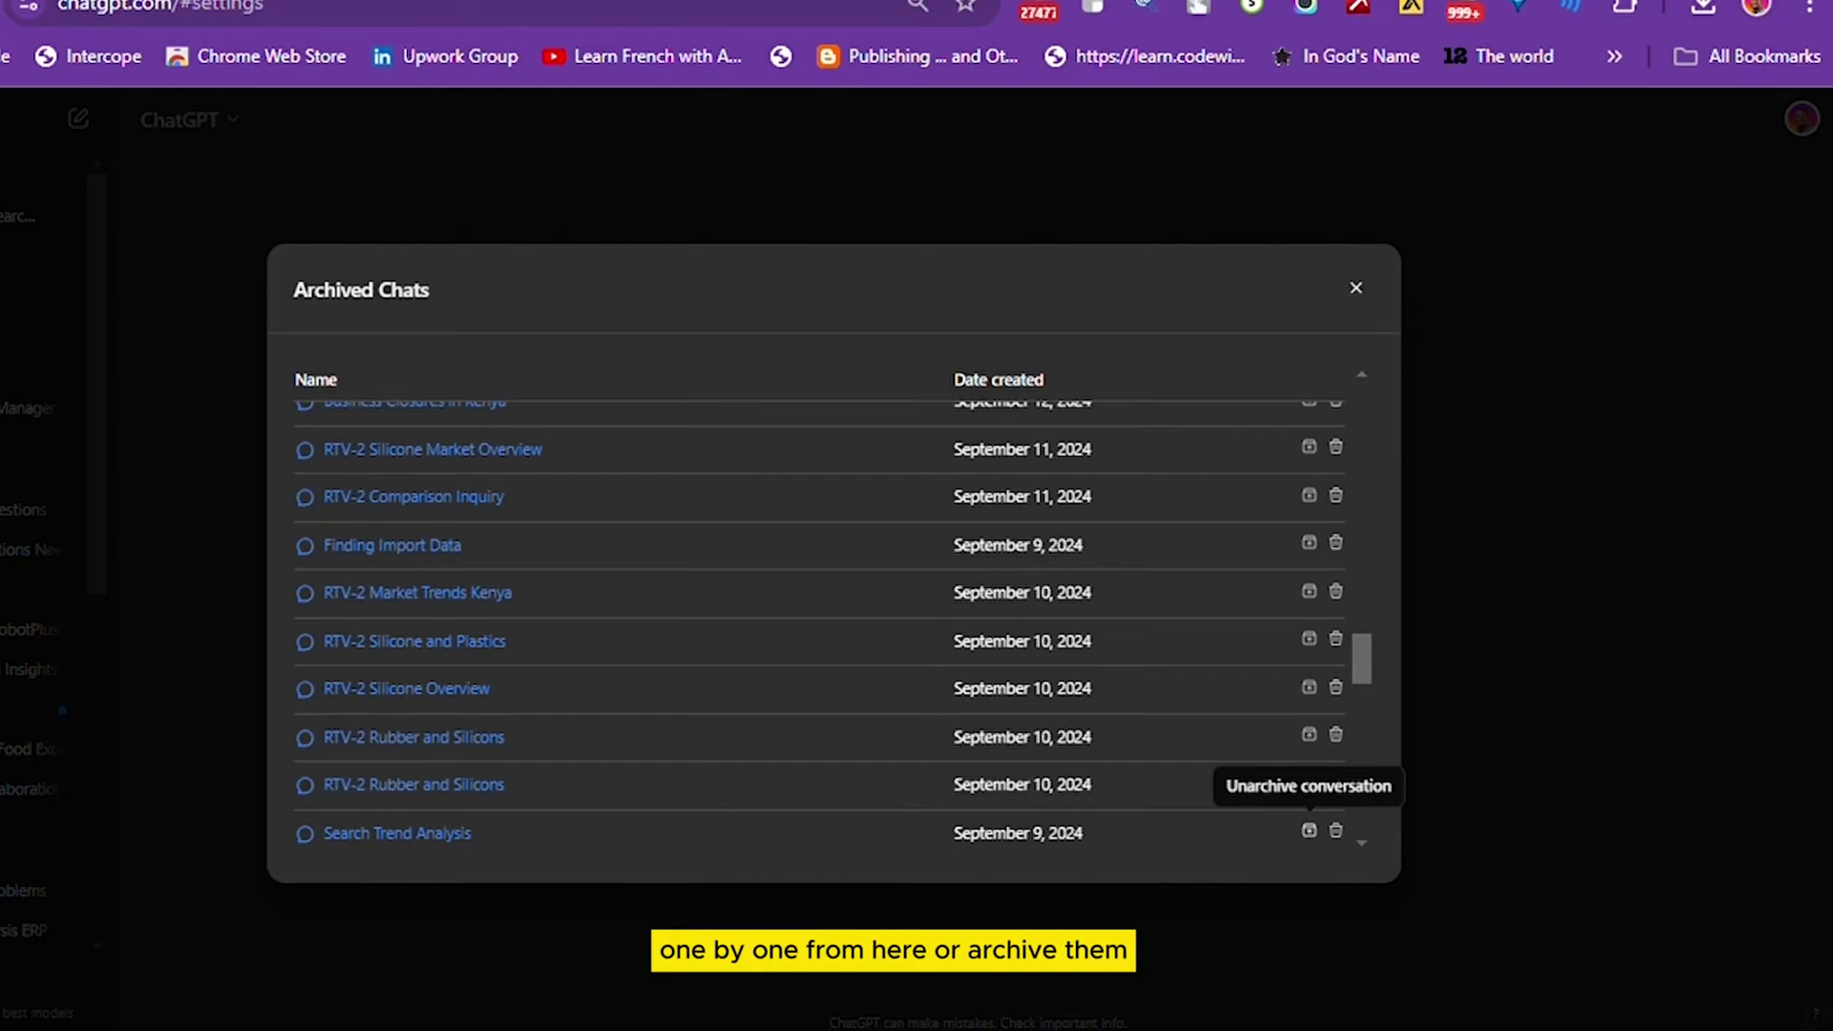
pyautogui.scroll(-5, 819, 615)
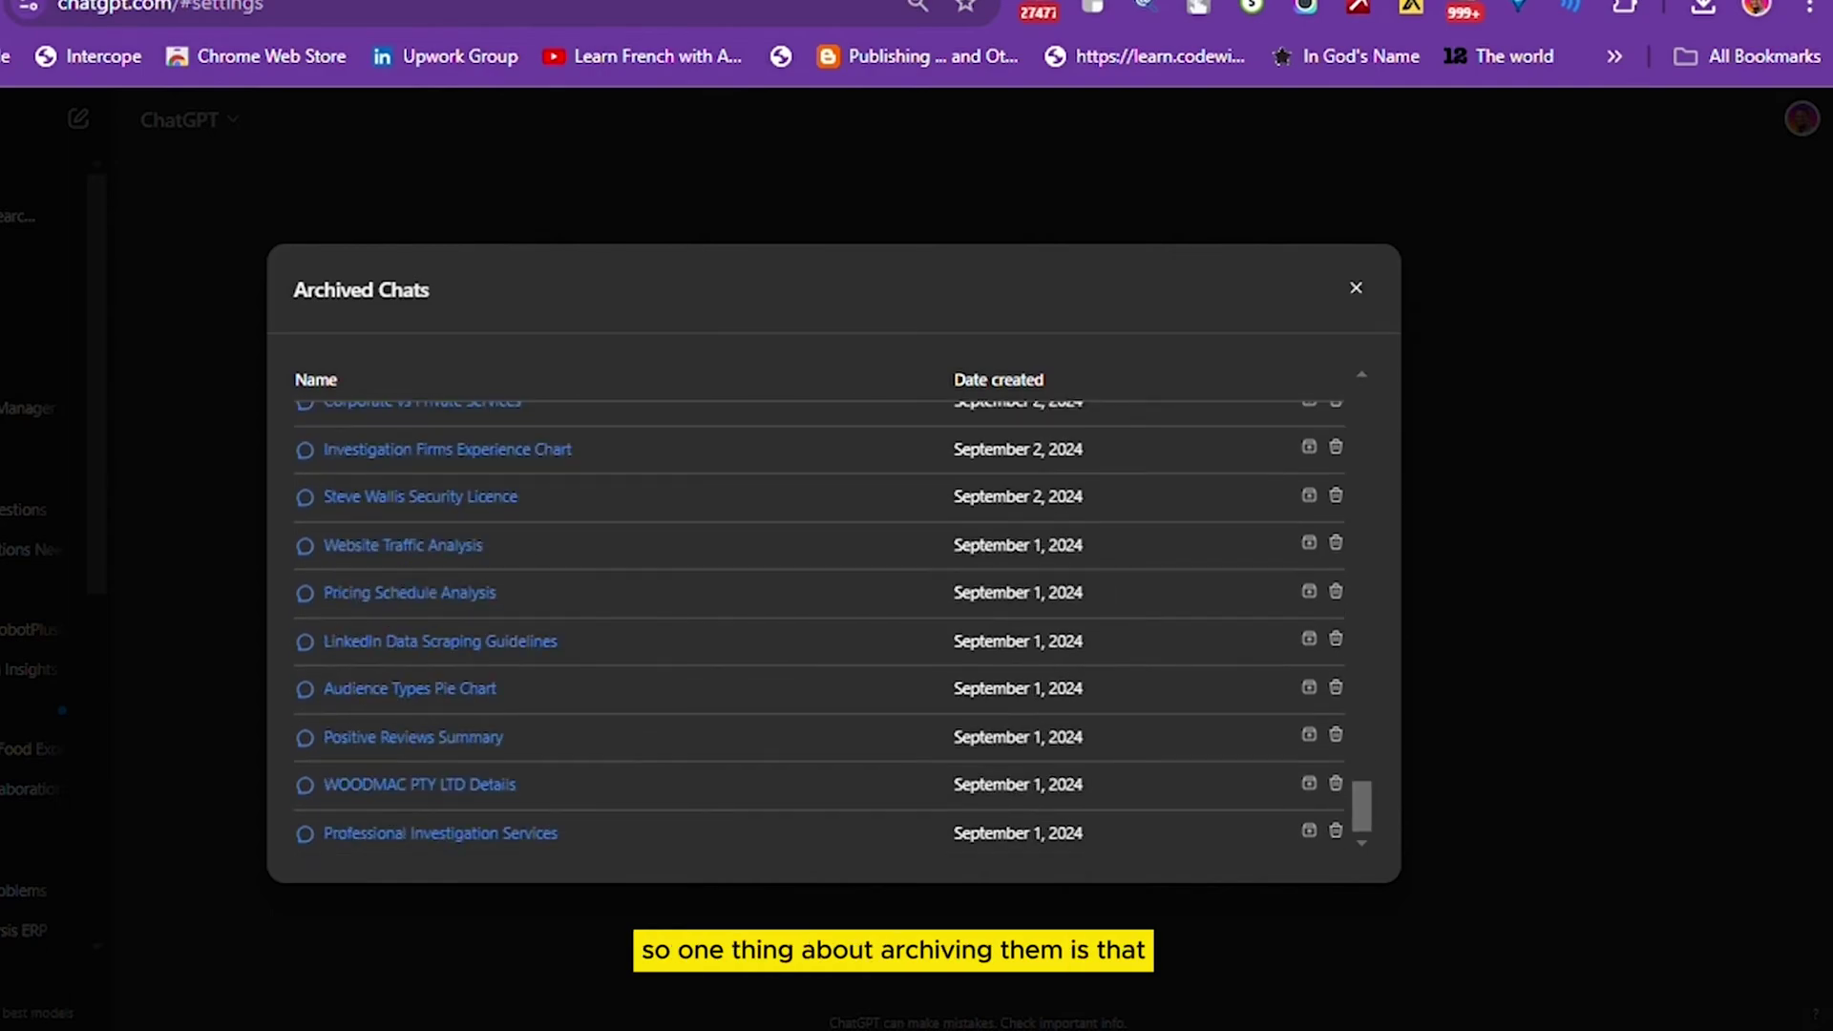
pyautogui.scroll(-5, 819, 616)
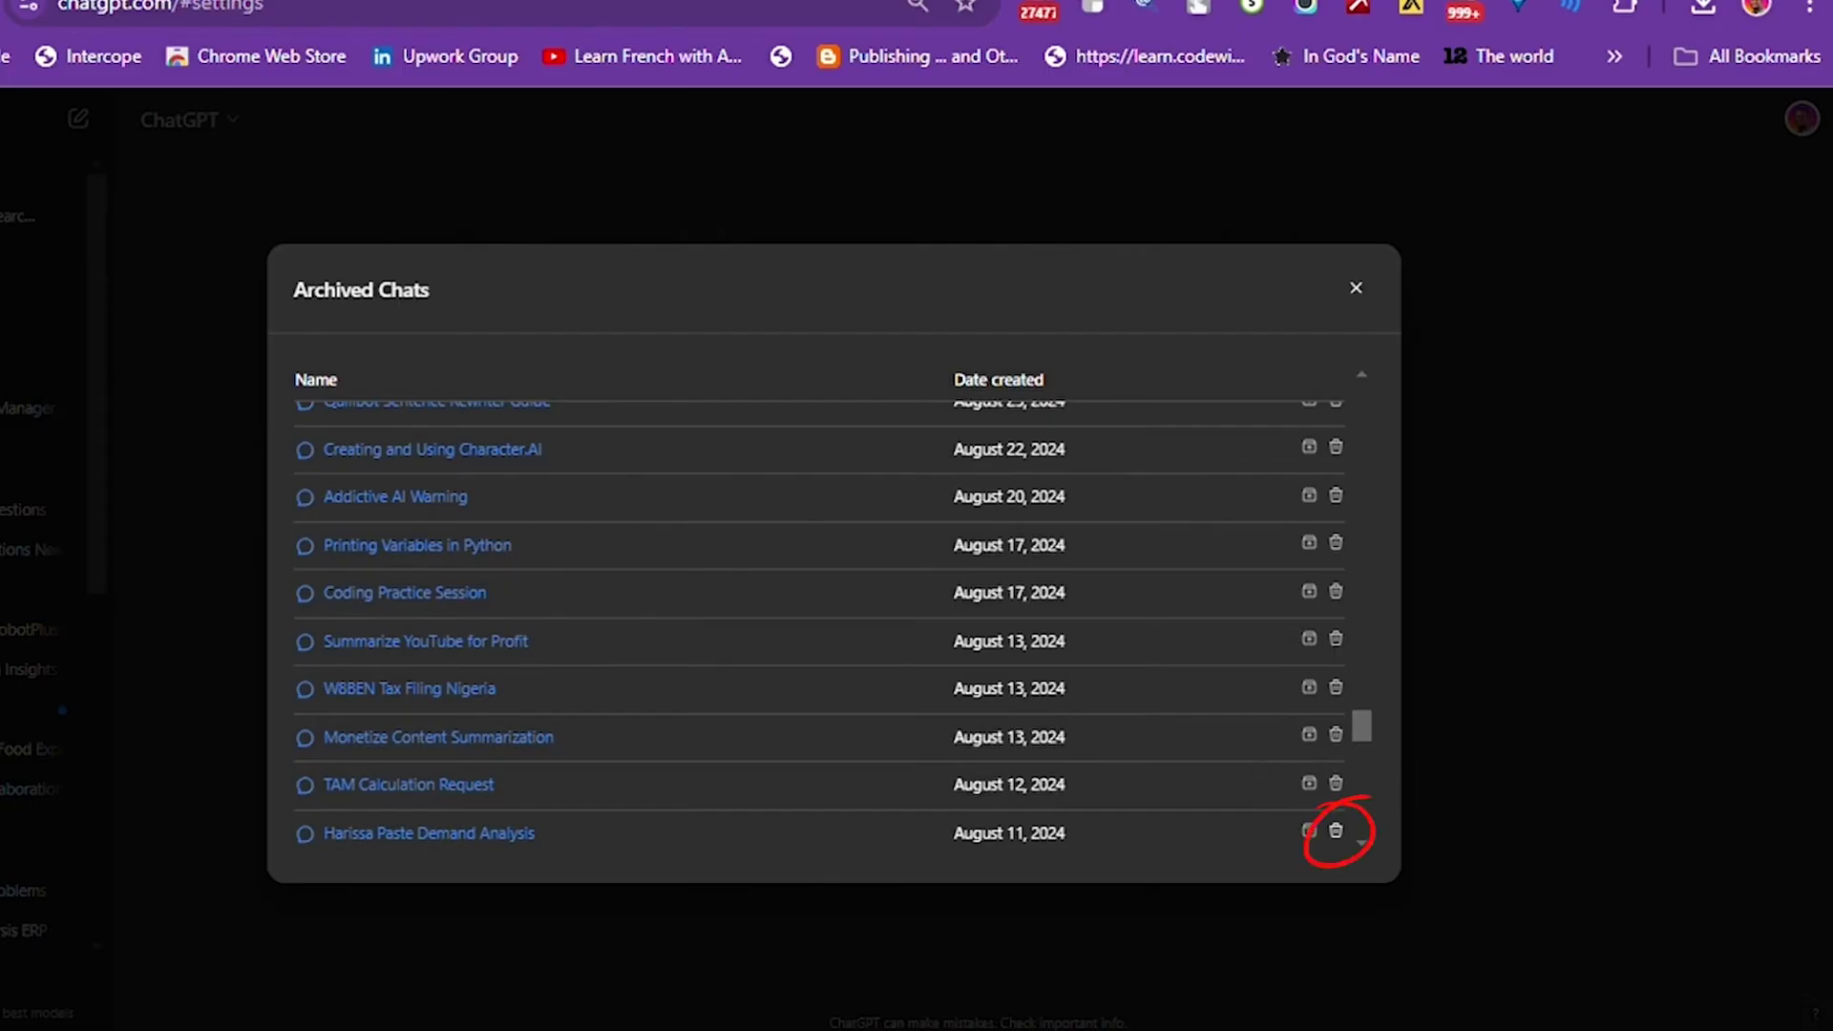
pyautogui.click(1335, 830)
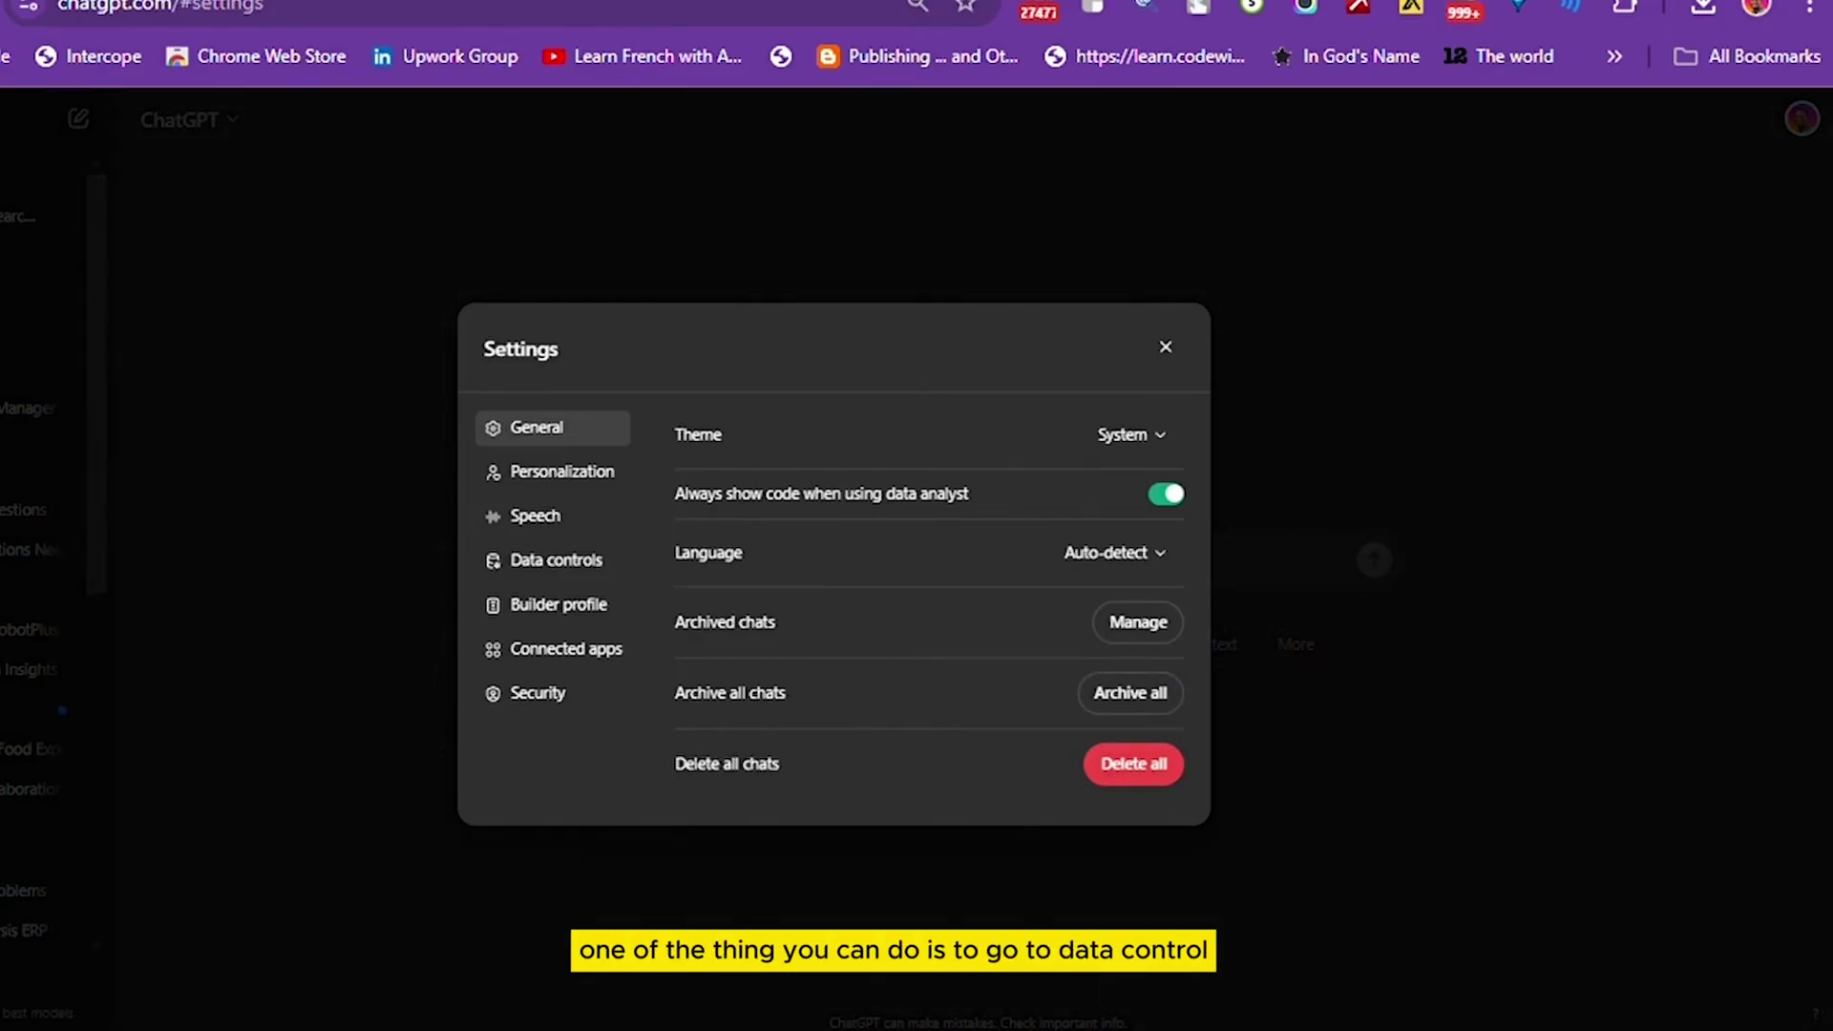
# Step: Confirm the Data controls shared links list is empty, then show Builder profile settings
pyautogui.click(556, 559)
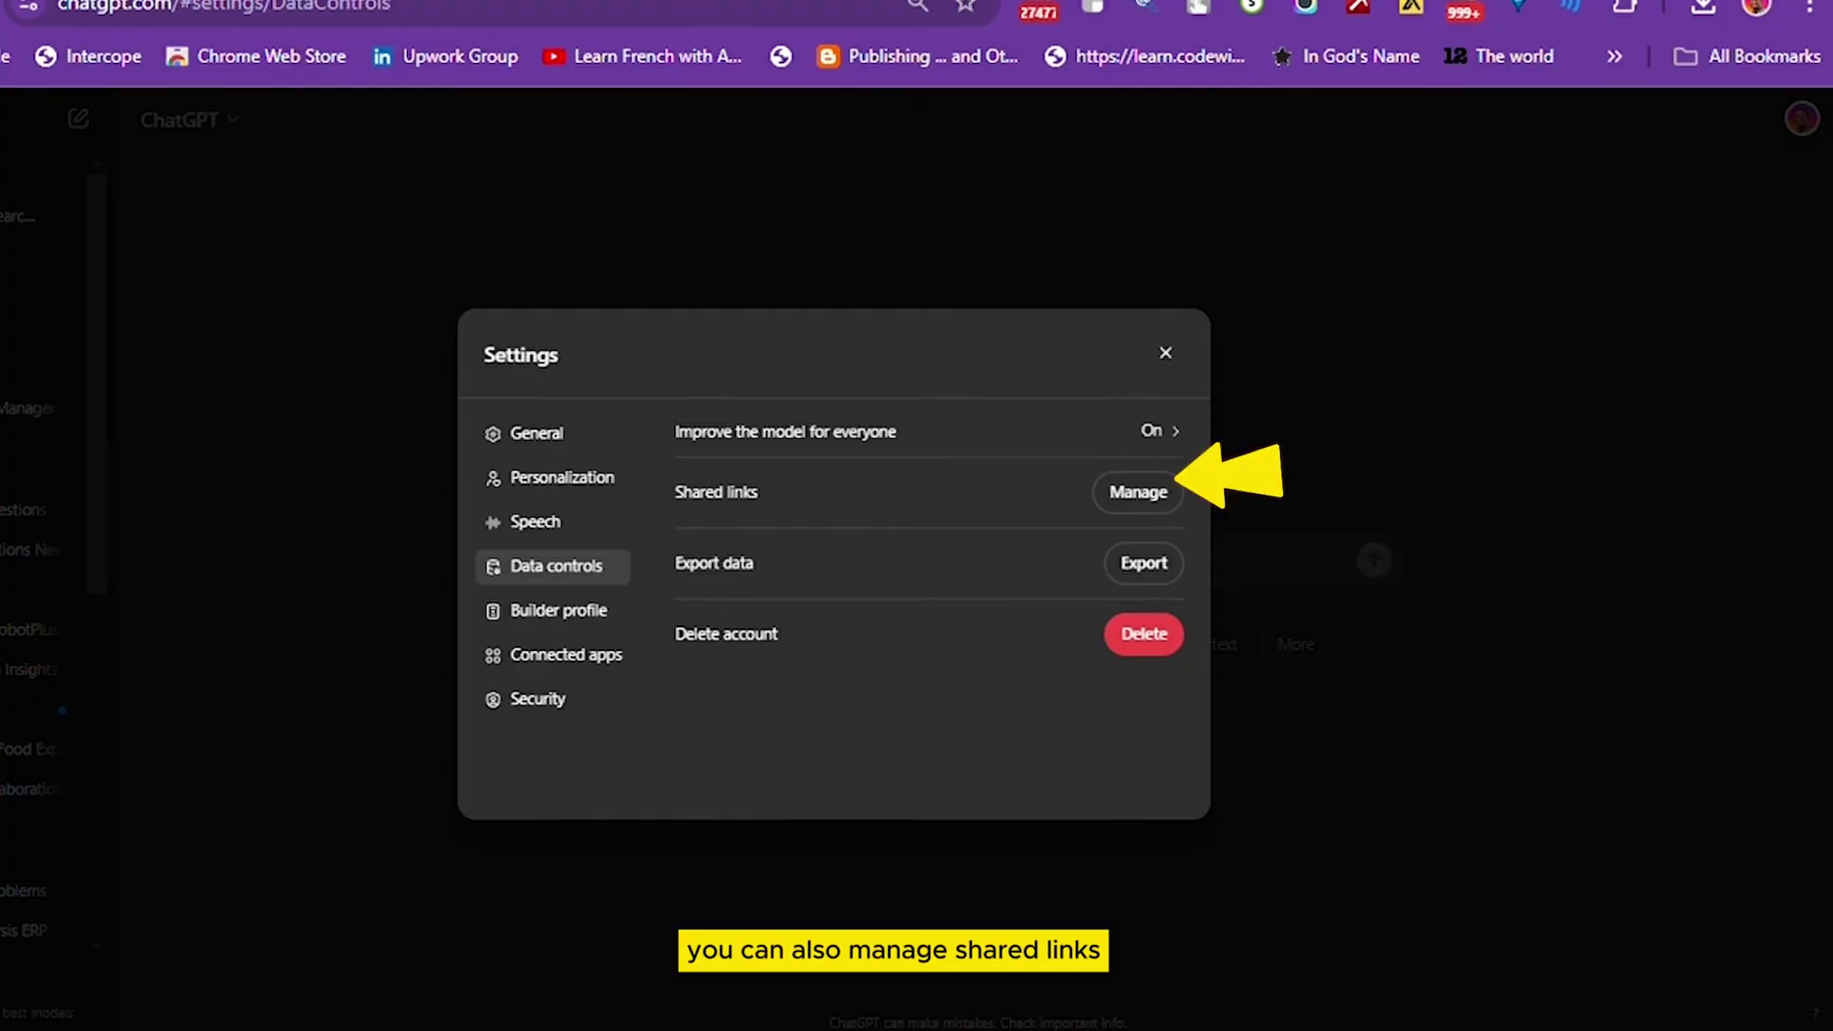
pyautogui.click(1139, 490)
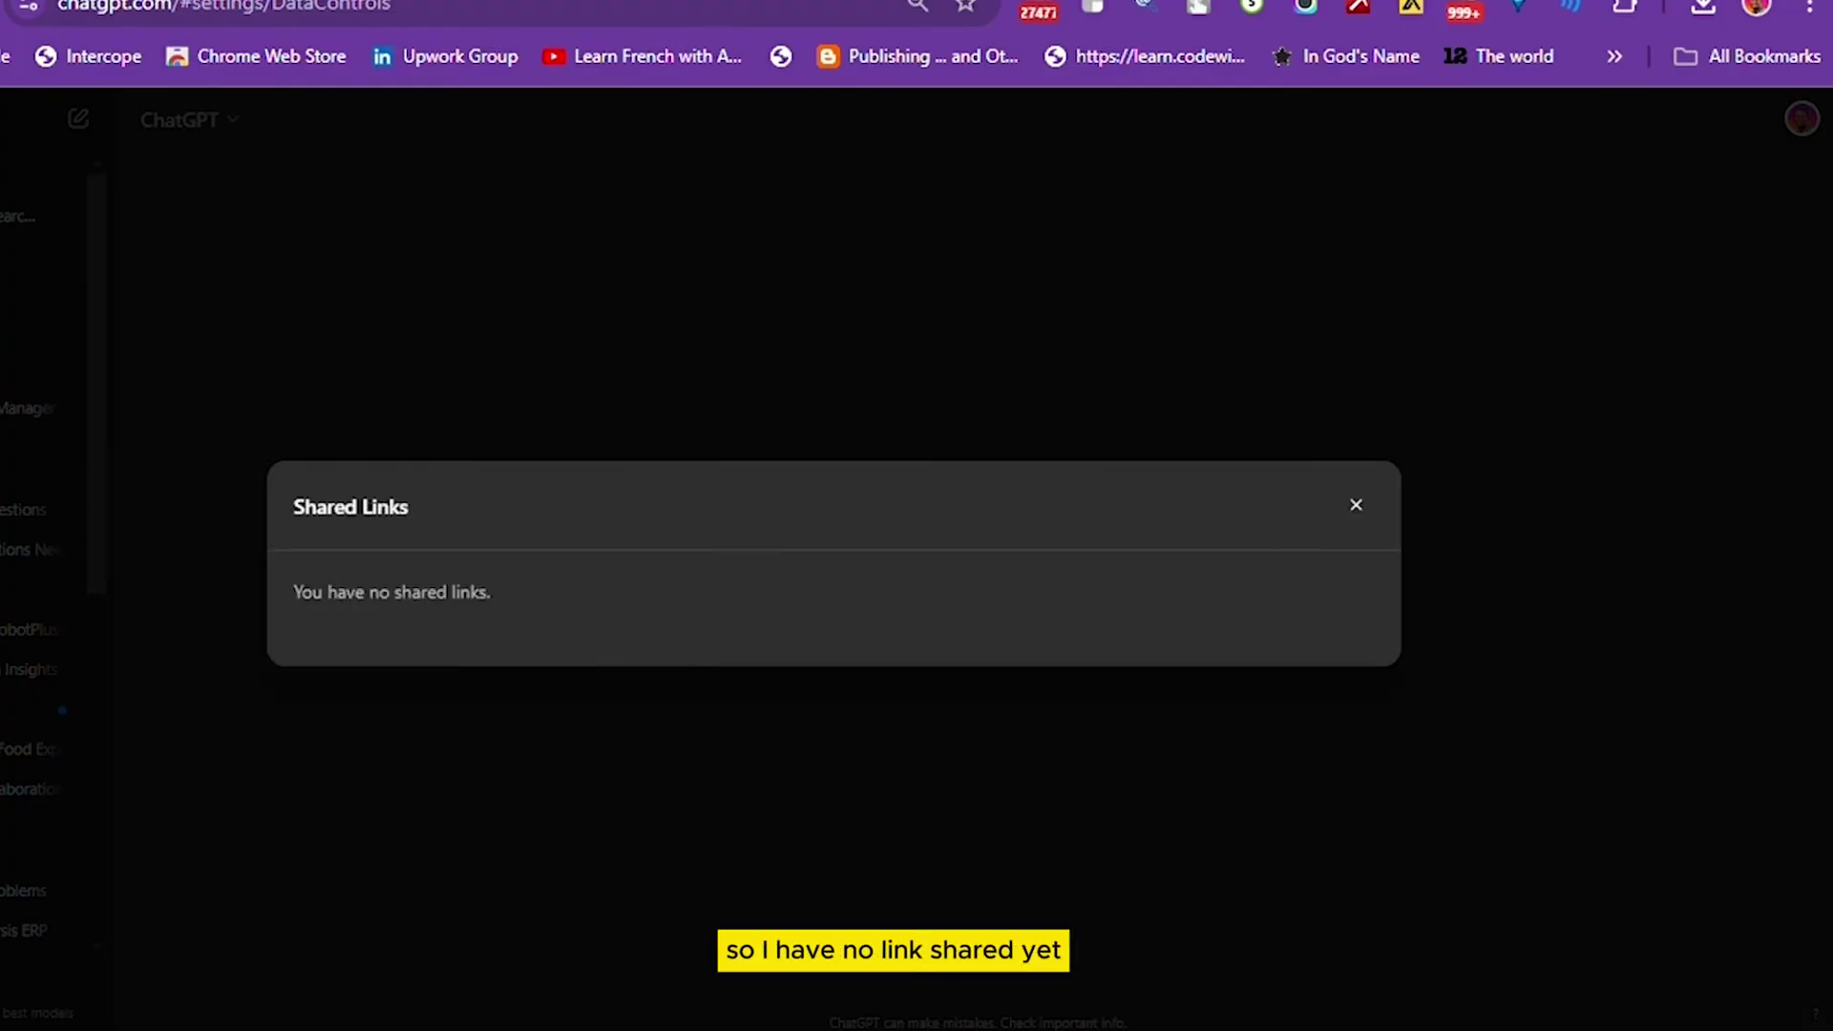
pyautogui.press('Escape')
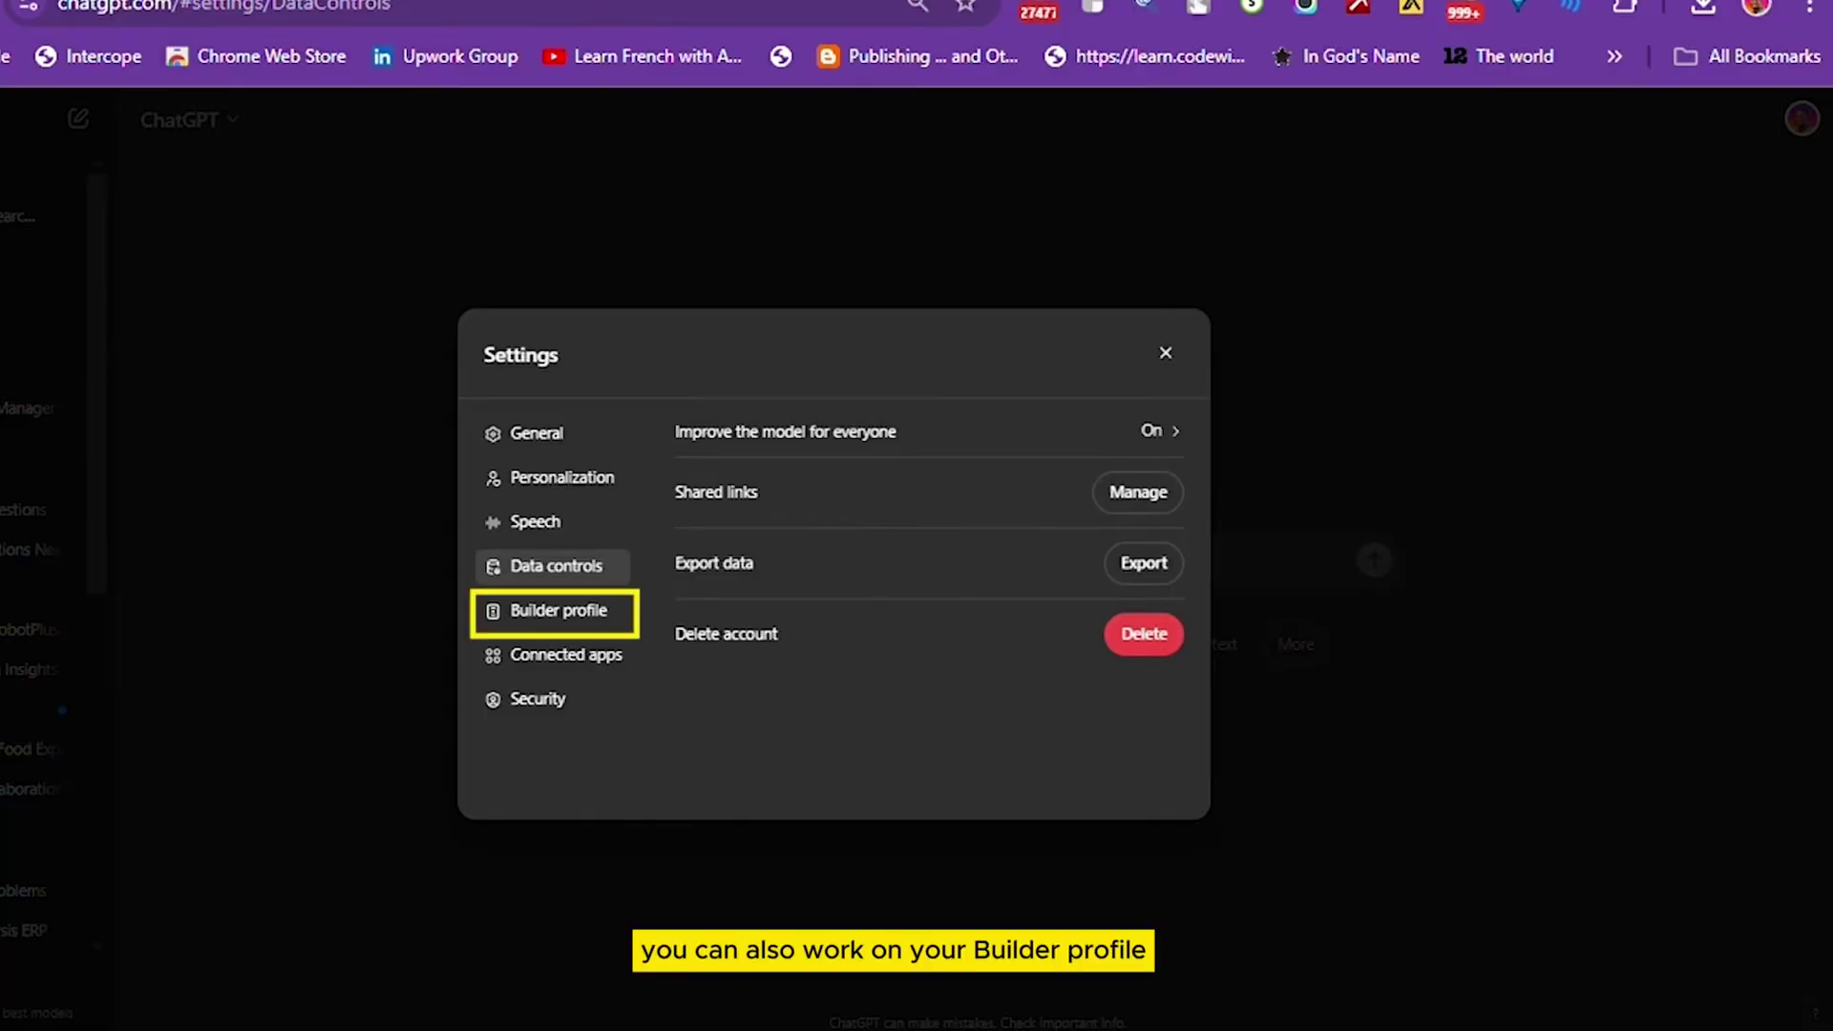
pyautogui.click(558, 610)
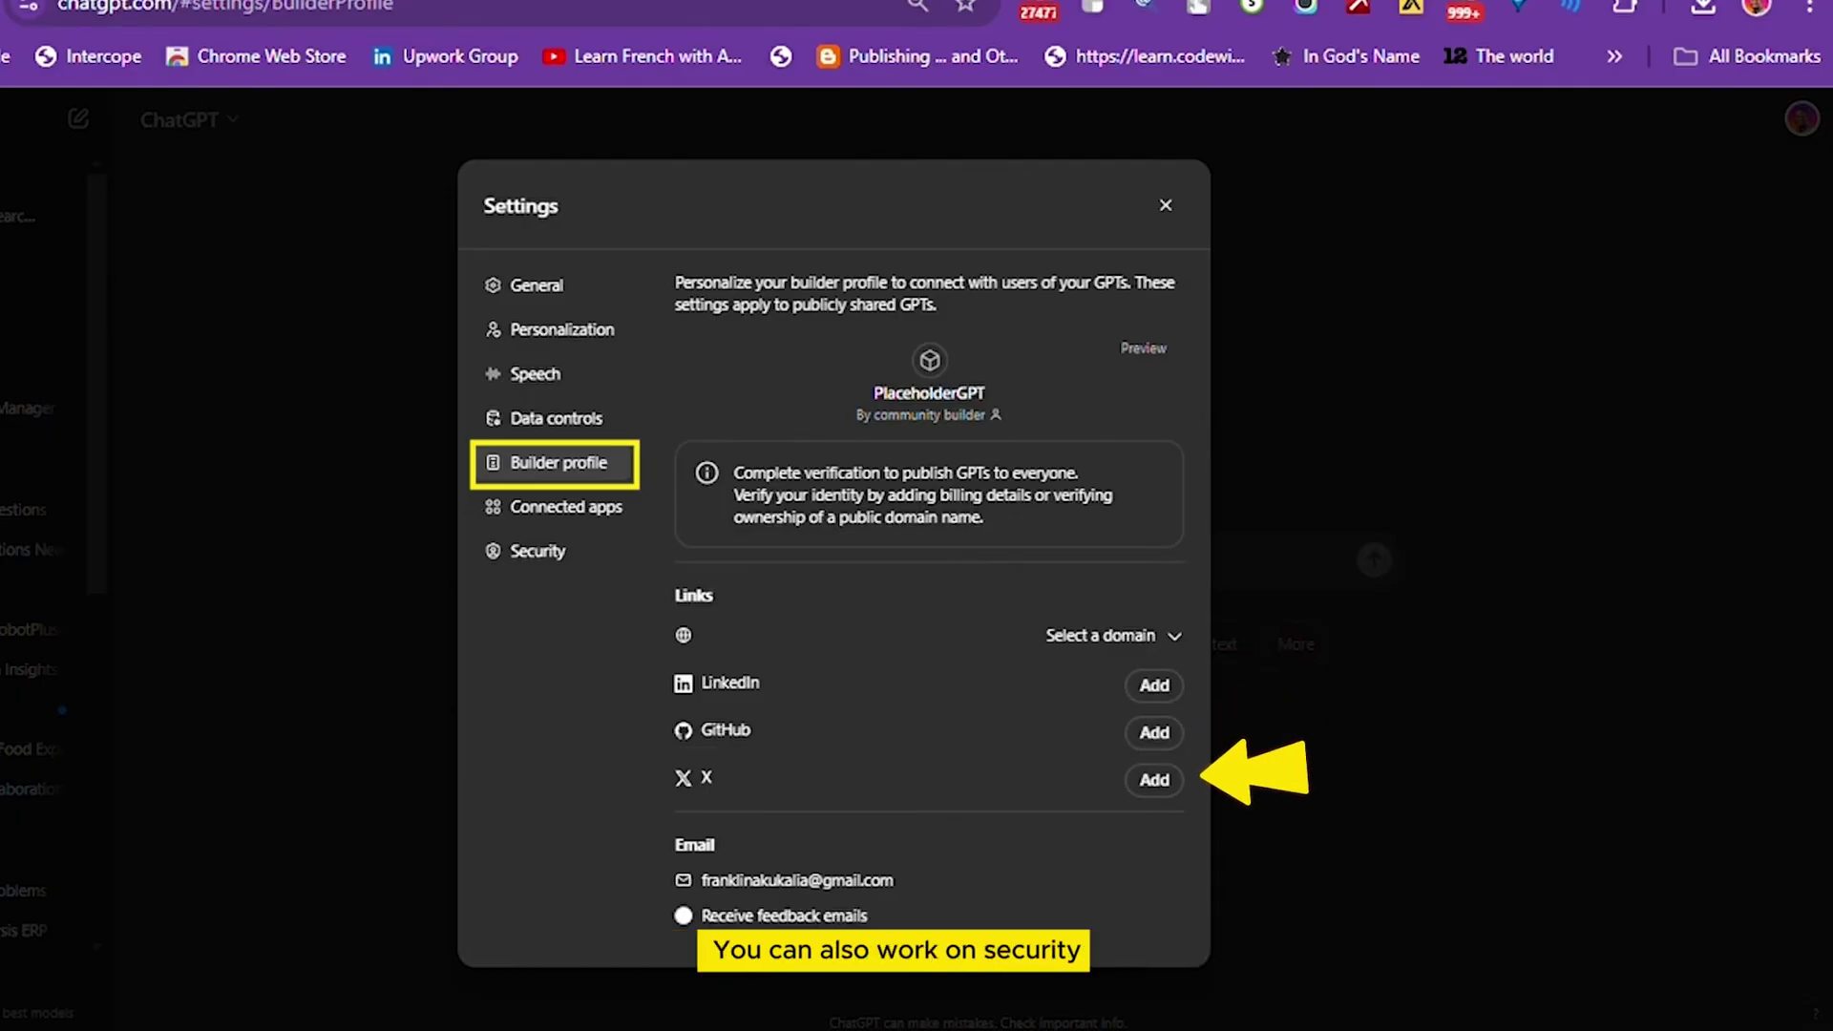
# Step: View Security settings, then review and close the saved memories list
pyautogui.click(536, 550)
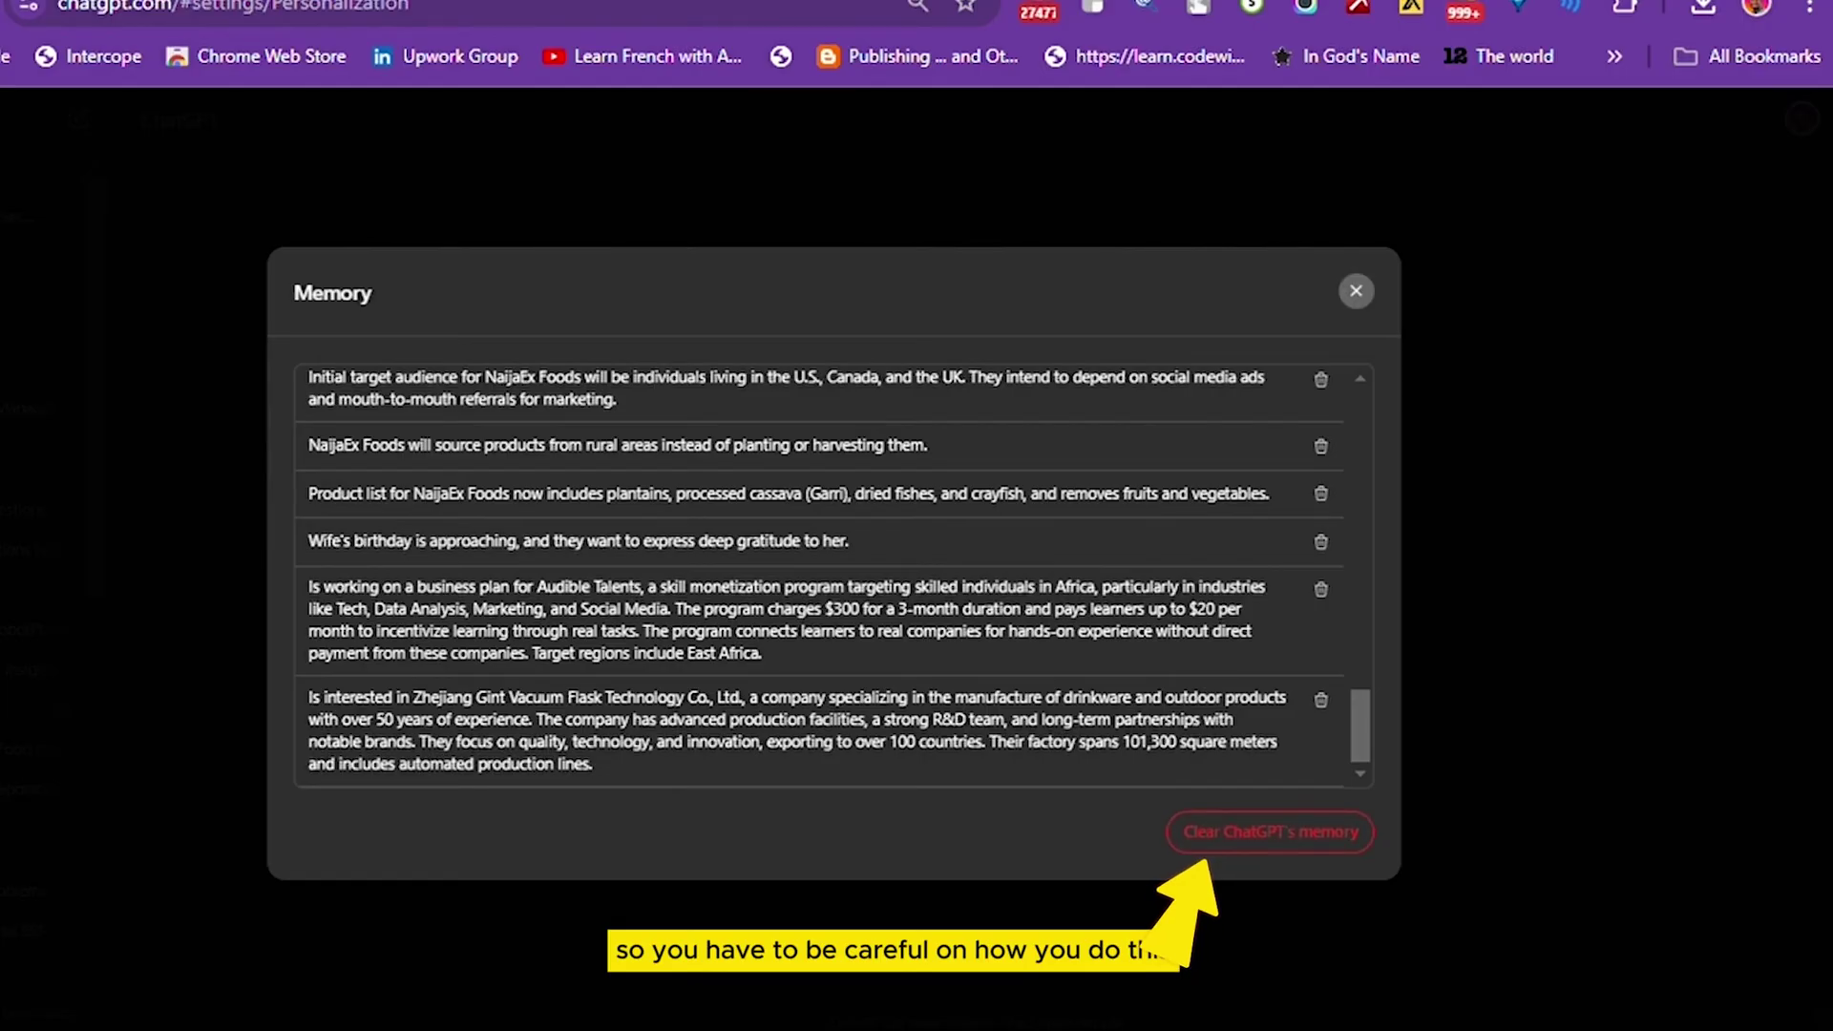
pyautogui.click(1355, 291)
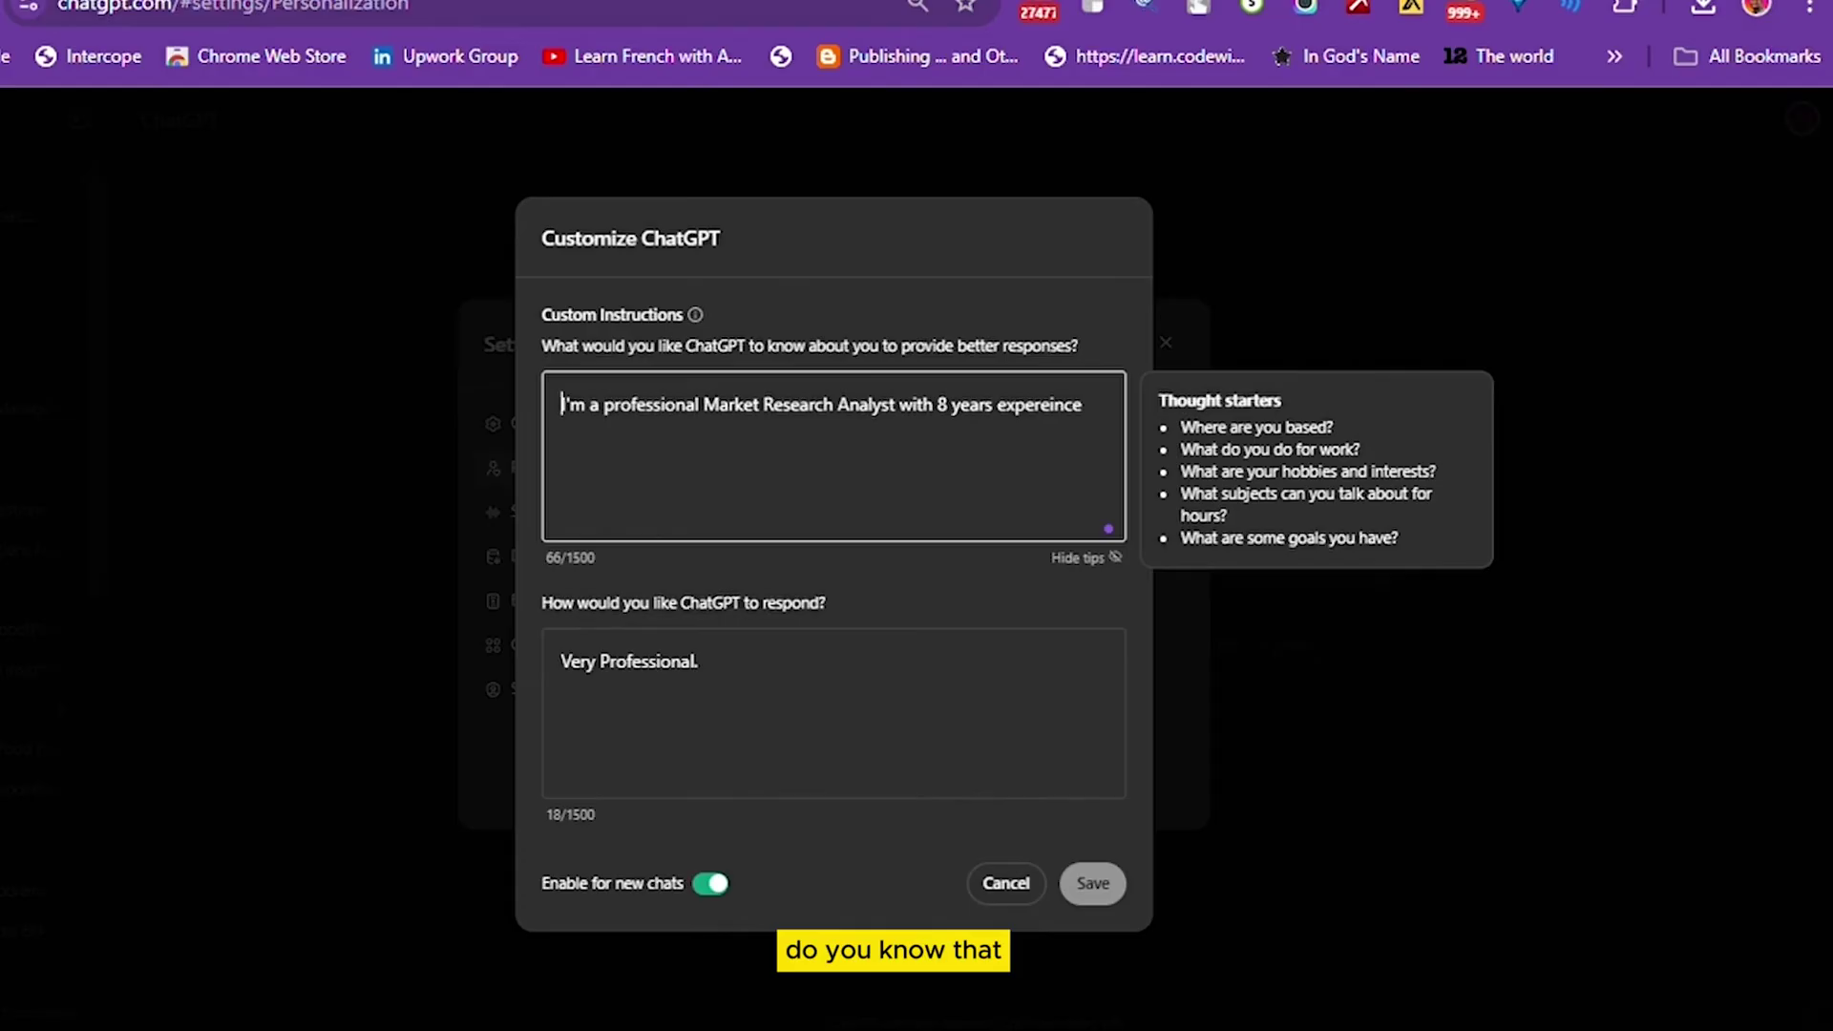
# Step: Correct the typo in the Market Research Analyst instruction and save the custom instructions
pyautogui.hotkey('ctrl', 'a')
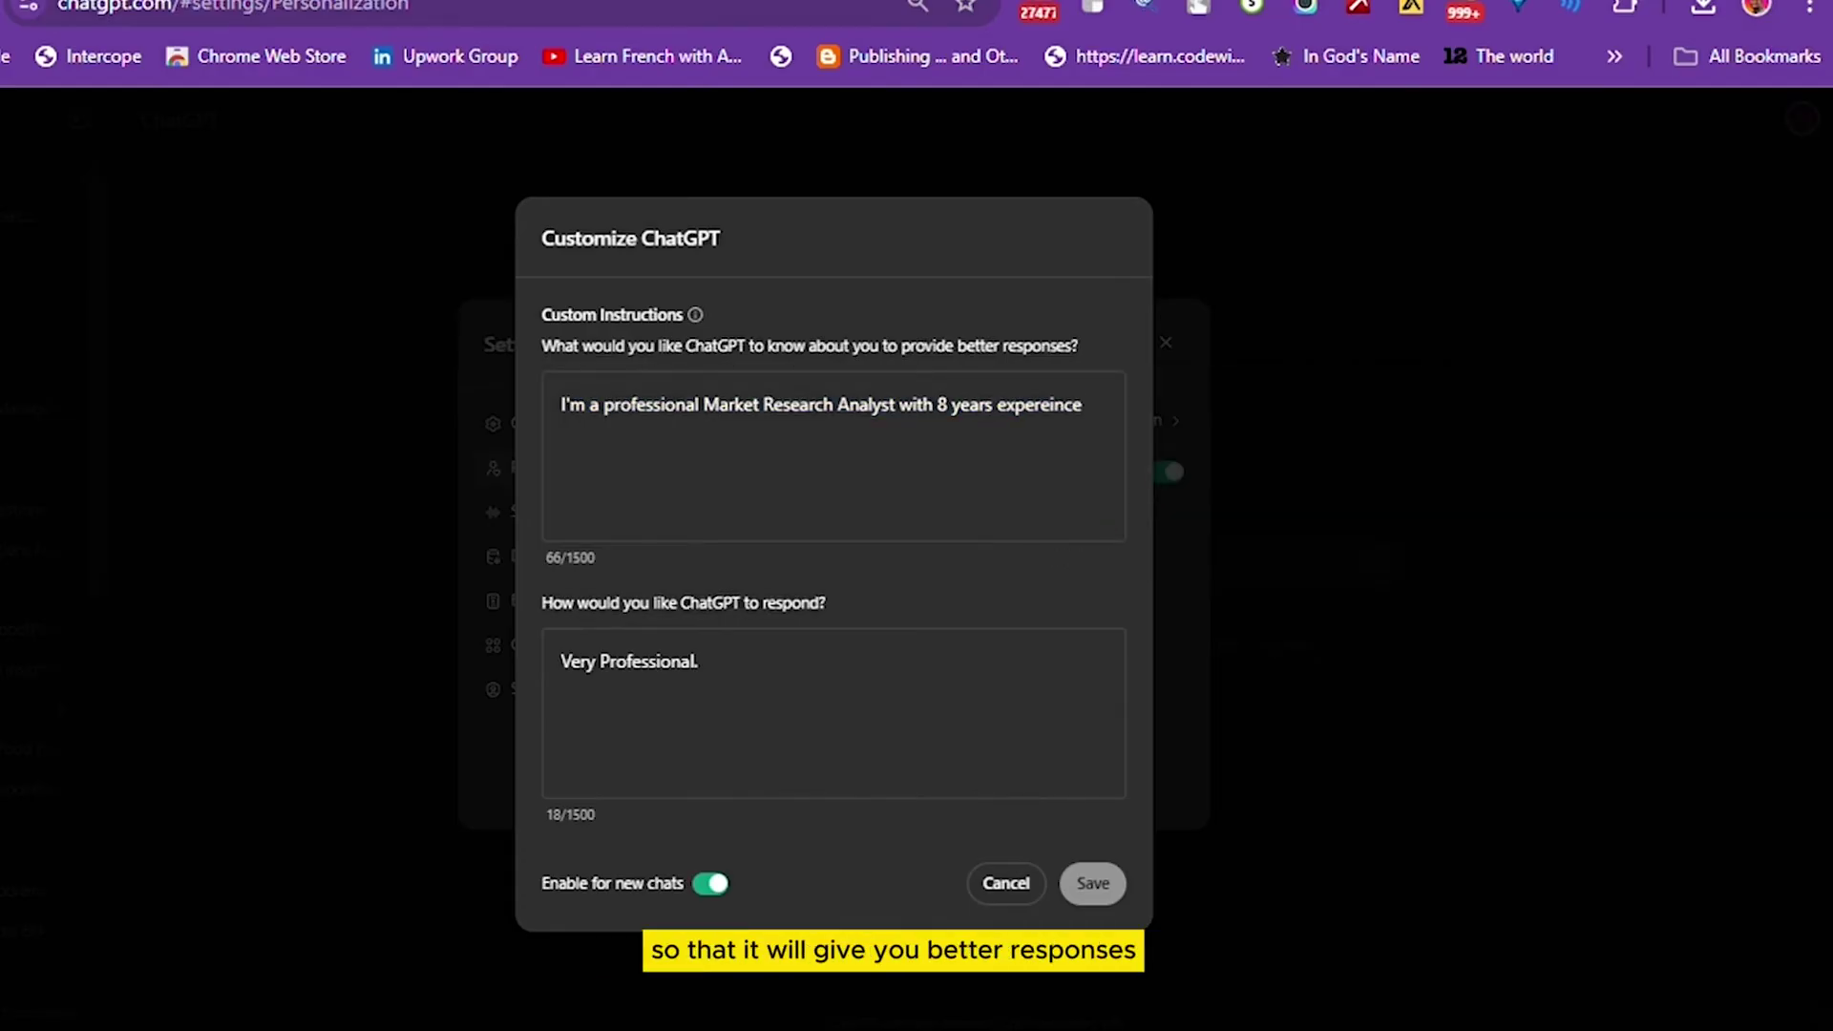
pyautogui.doubleClick(865, 404)
pyautogui.hotkey('ctrl', 'a')
pyautogui.click(742, 405)
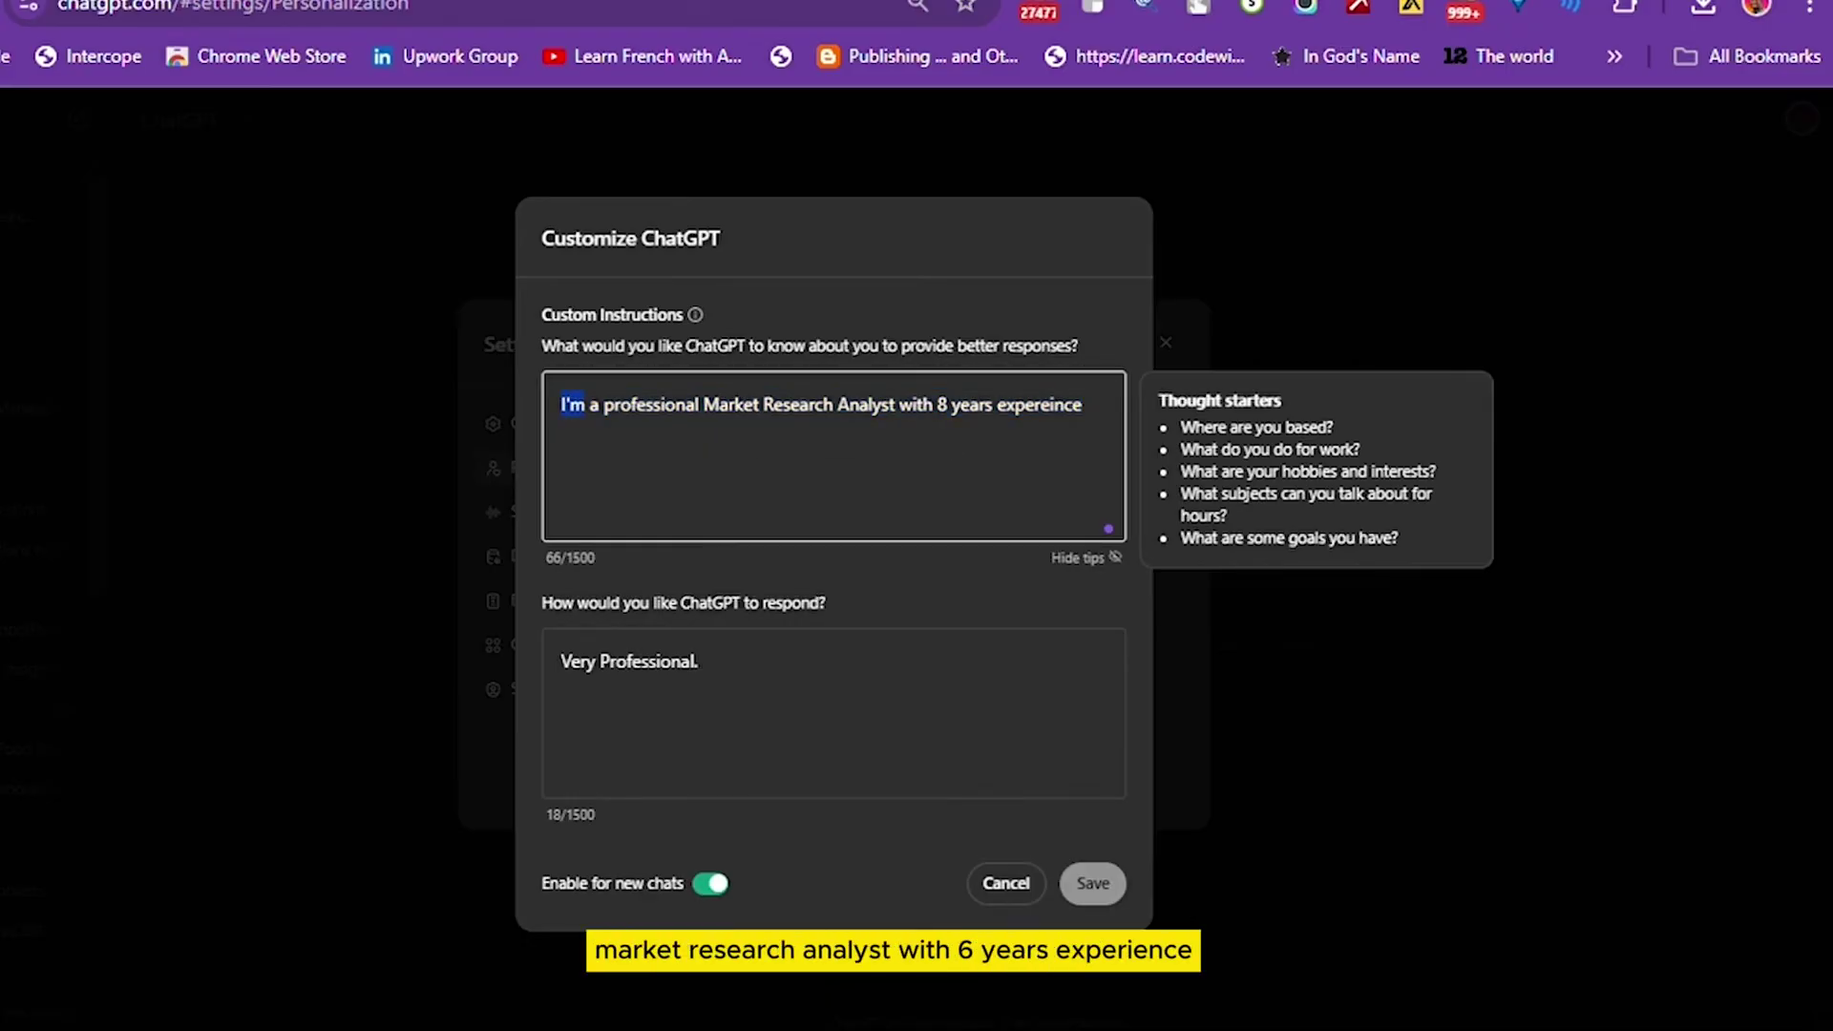
pyautogui.moveTo(586, 405); pyautogui.dragTo(1084, 406)
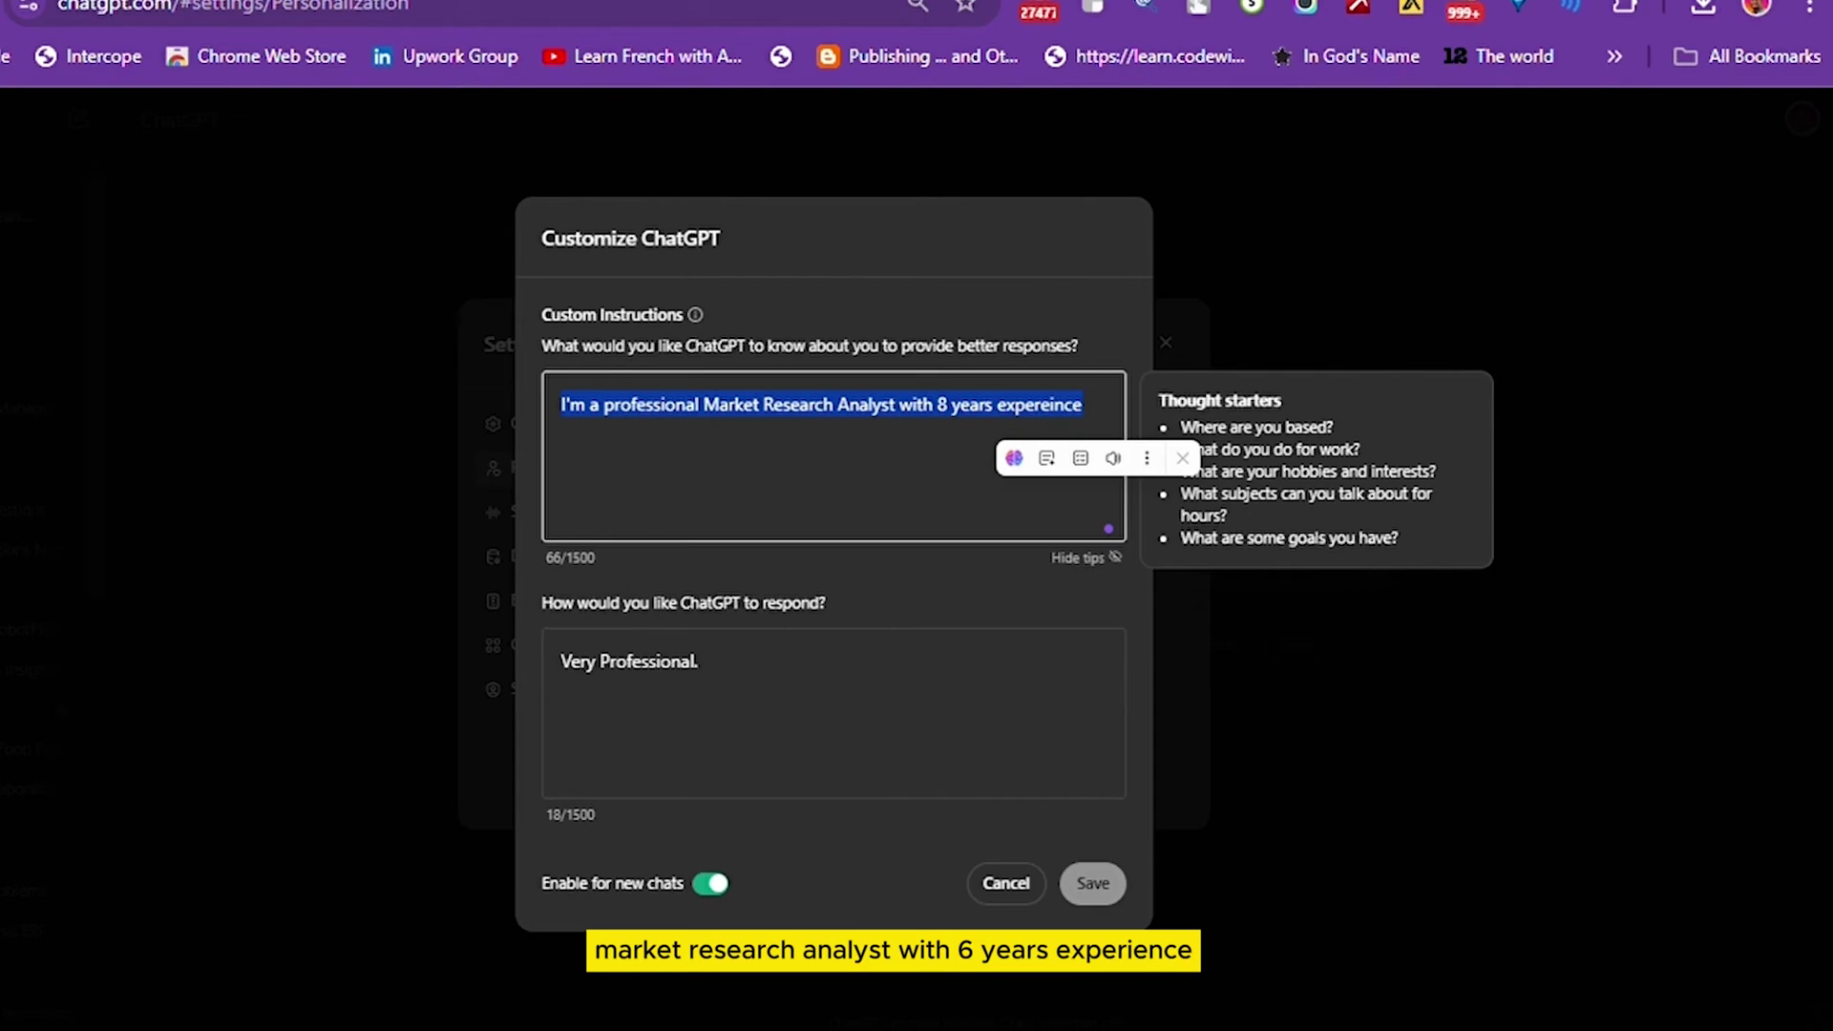
pyautogui.press('Right')
pyautogui.press('BackSpace')
pyautogui.press('BackSpace')
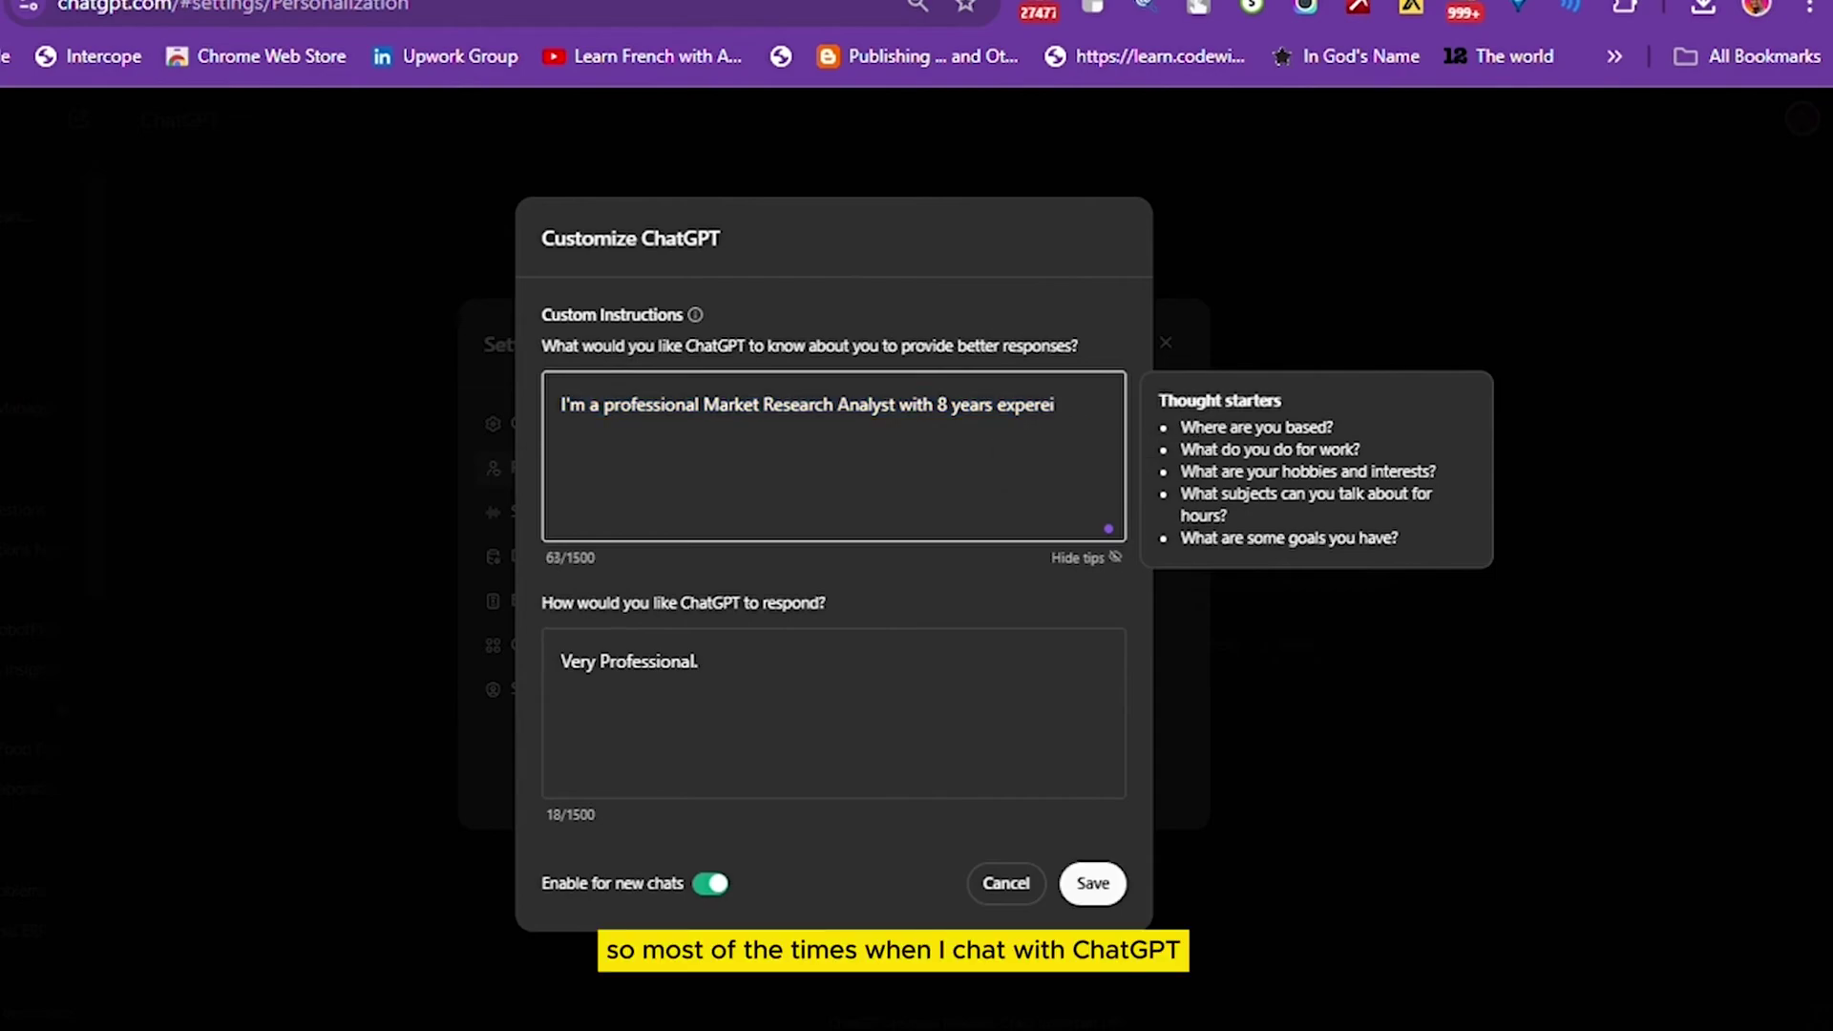
pyautogui.write('nce')
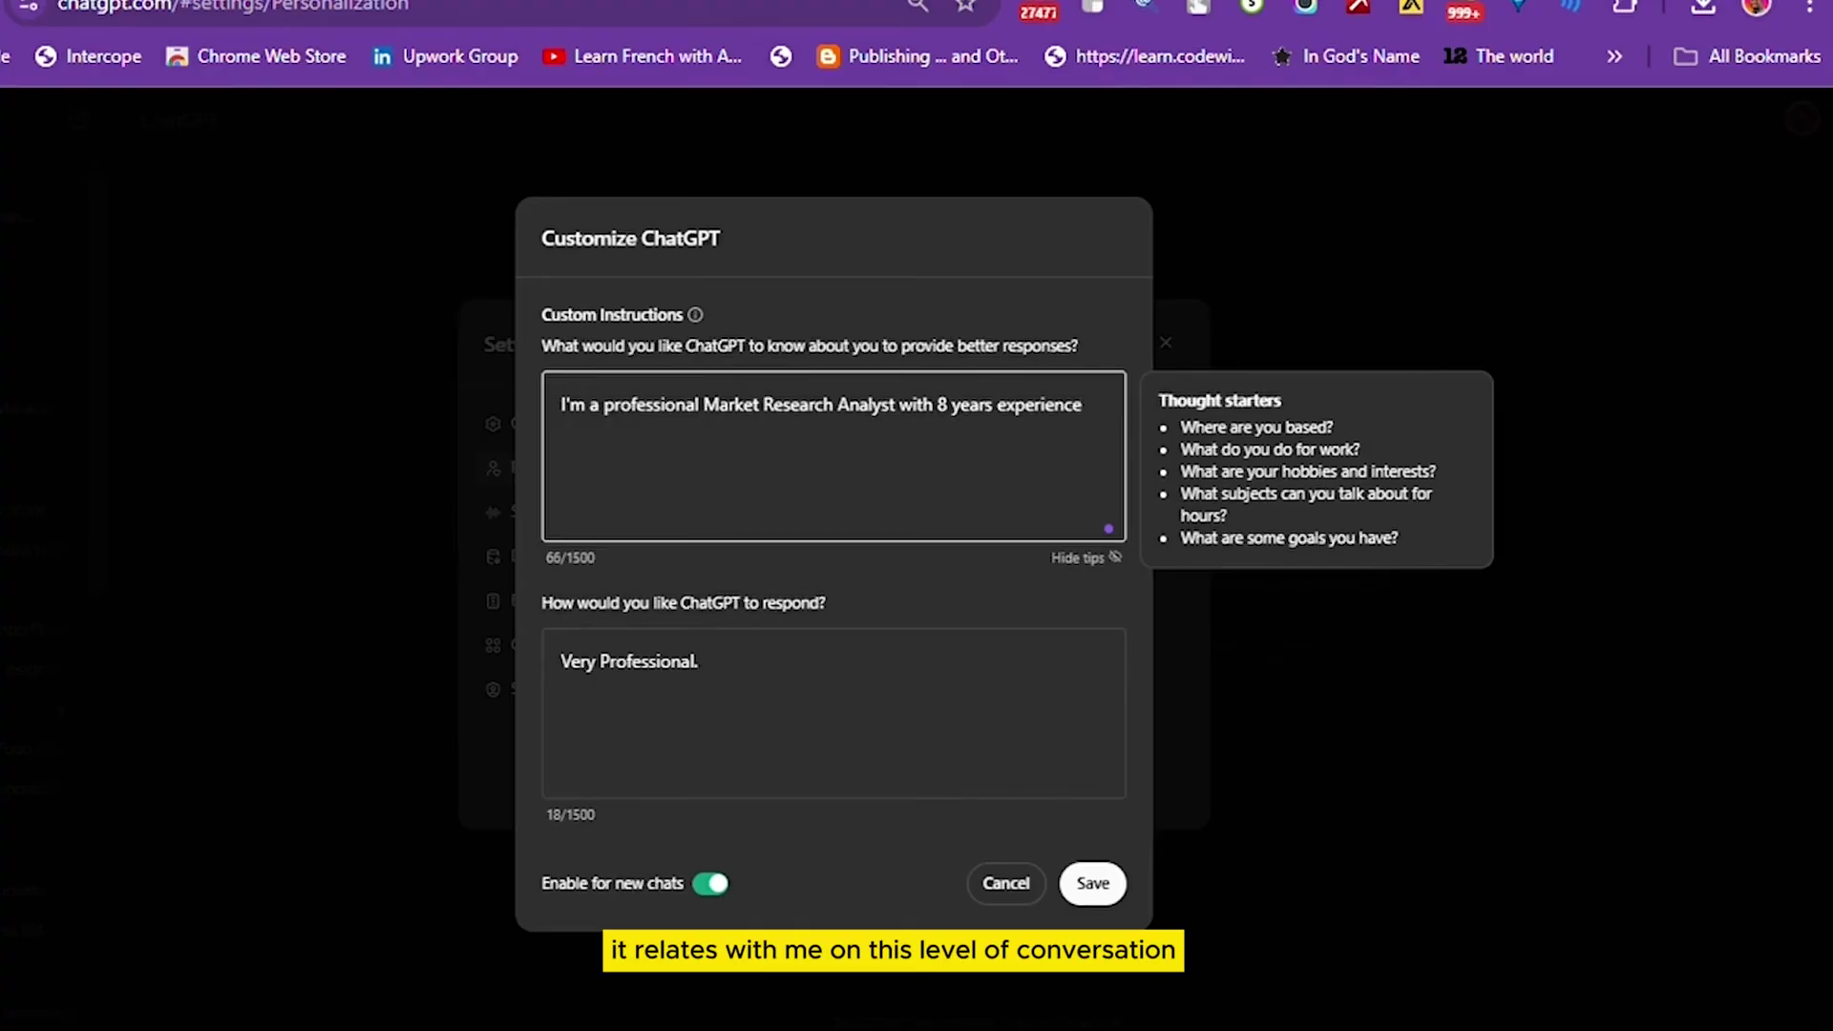
pyautogui.press('Tab')
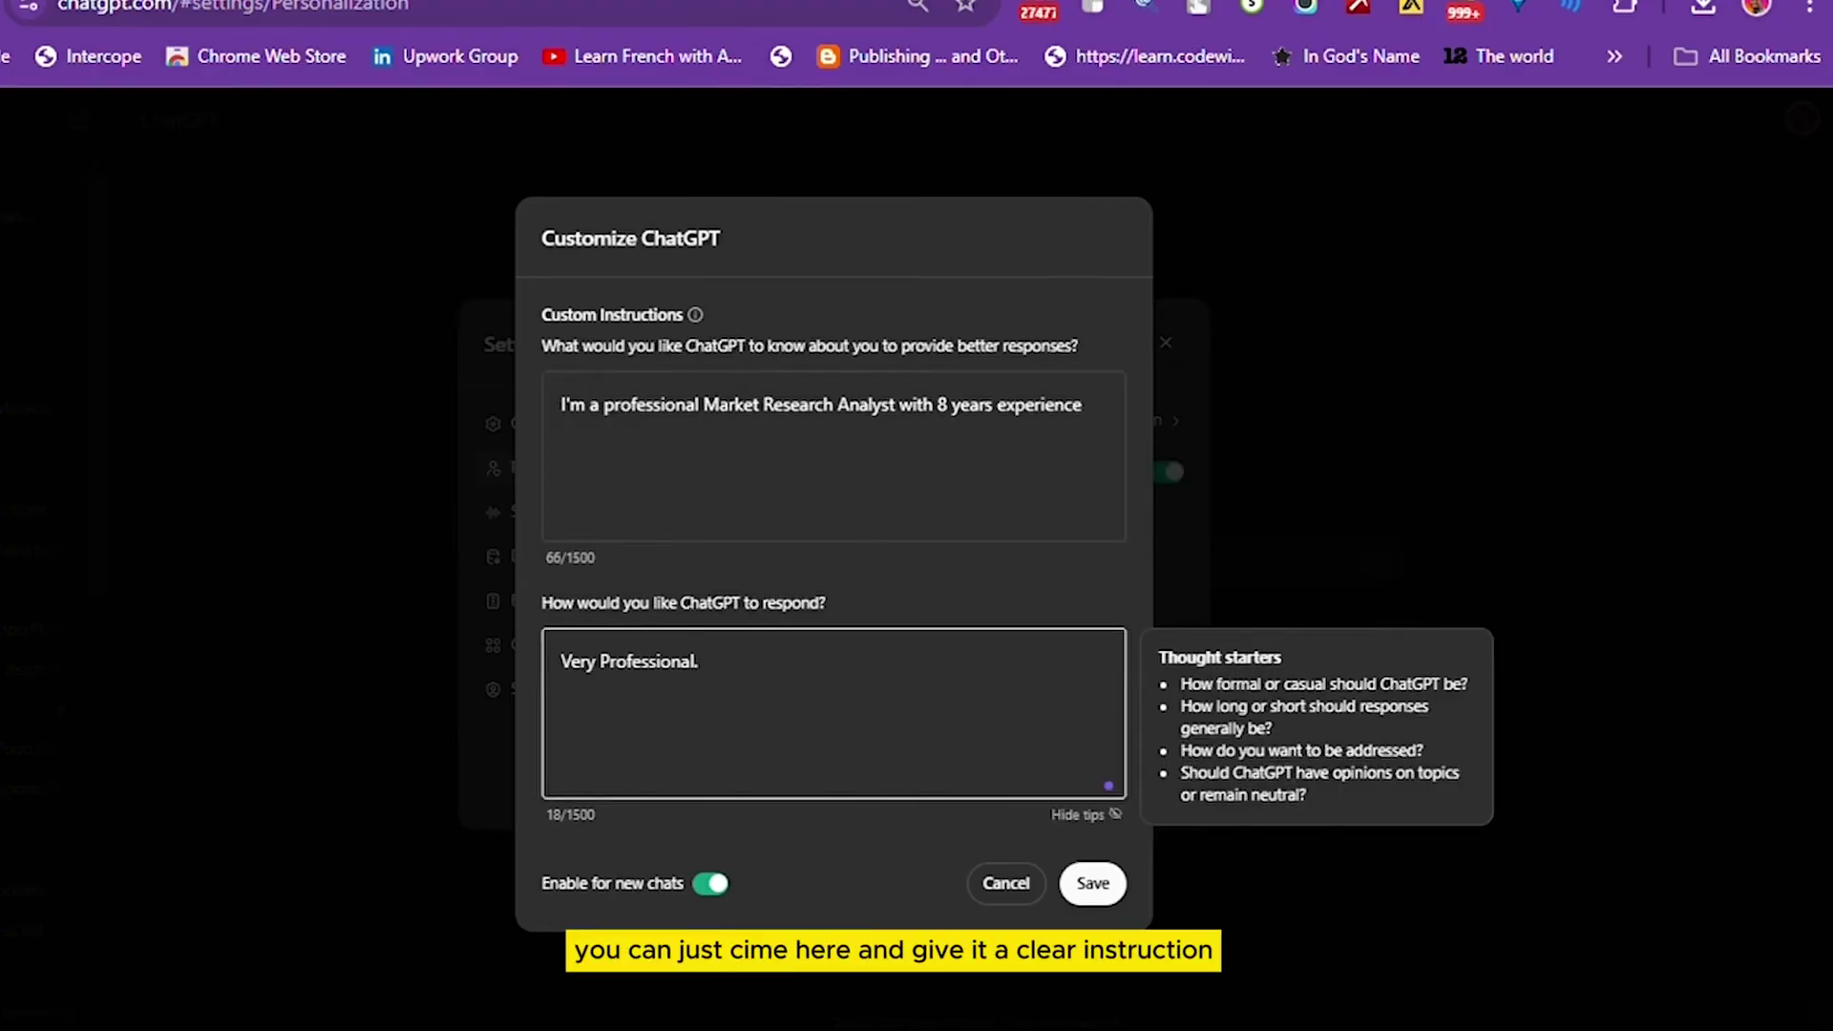
pyautogui.press('Tab')
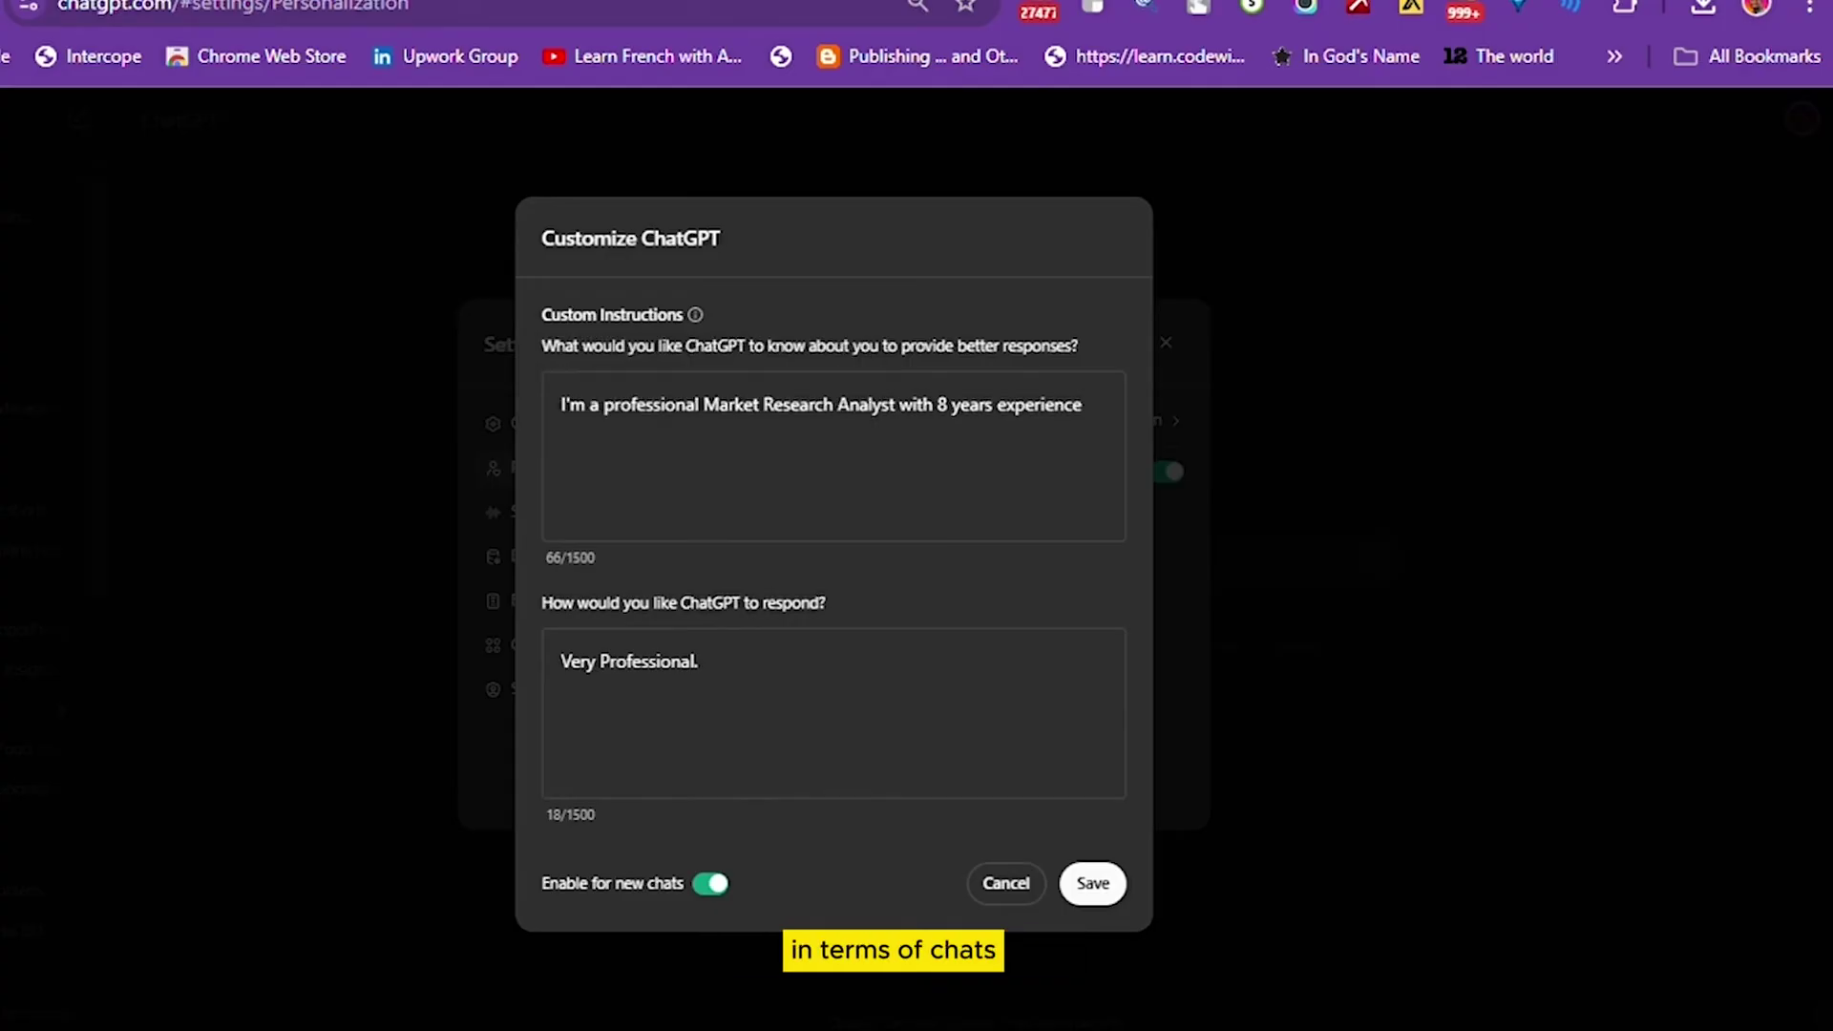
pyautogui.press('Return')
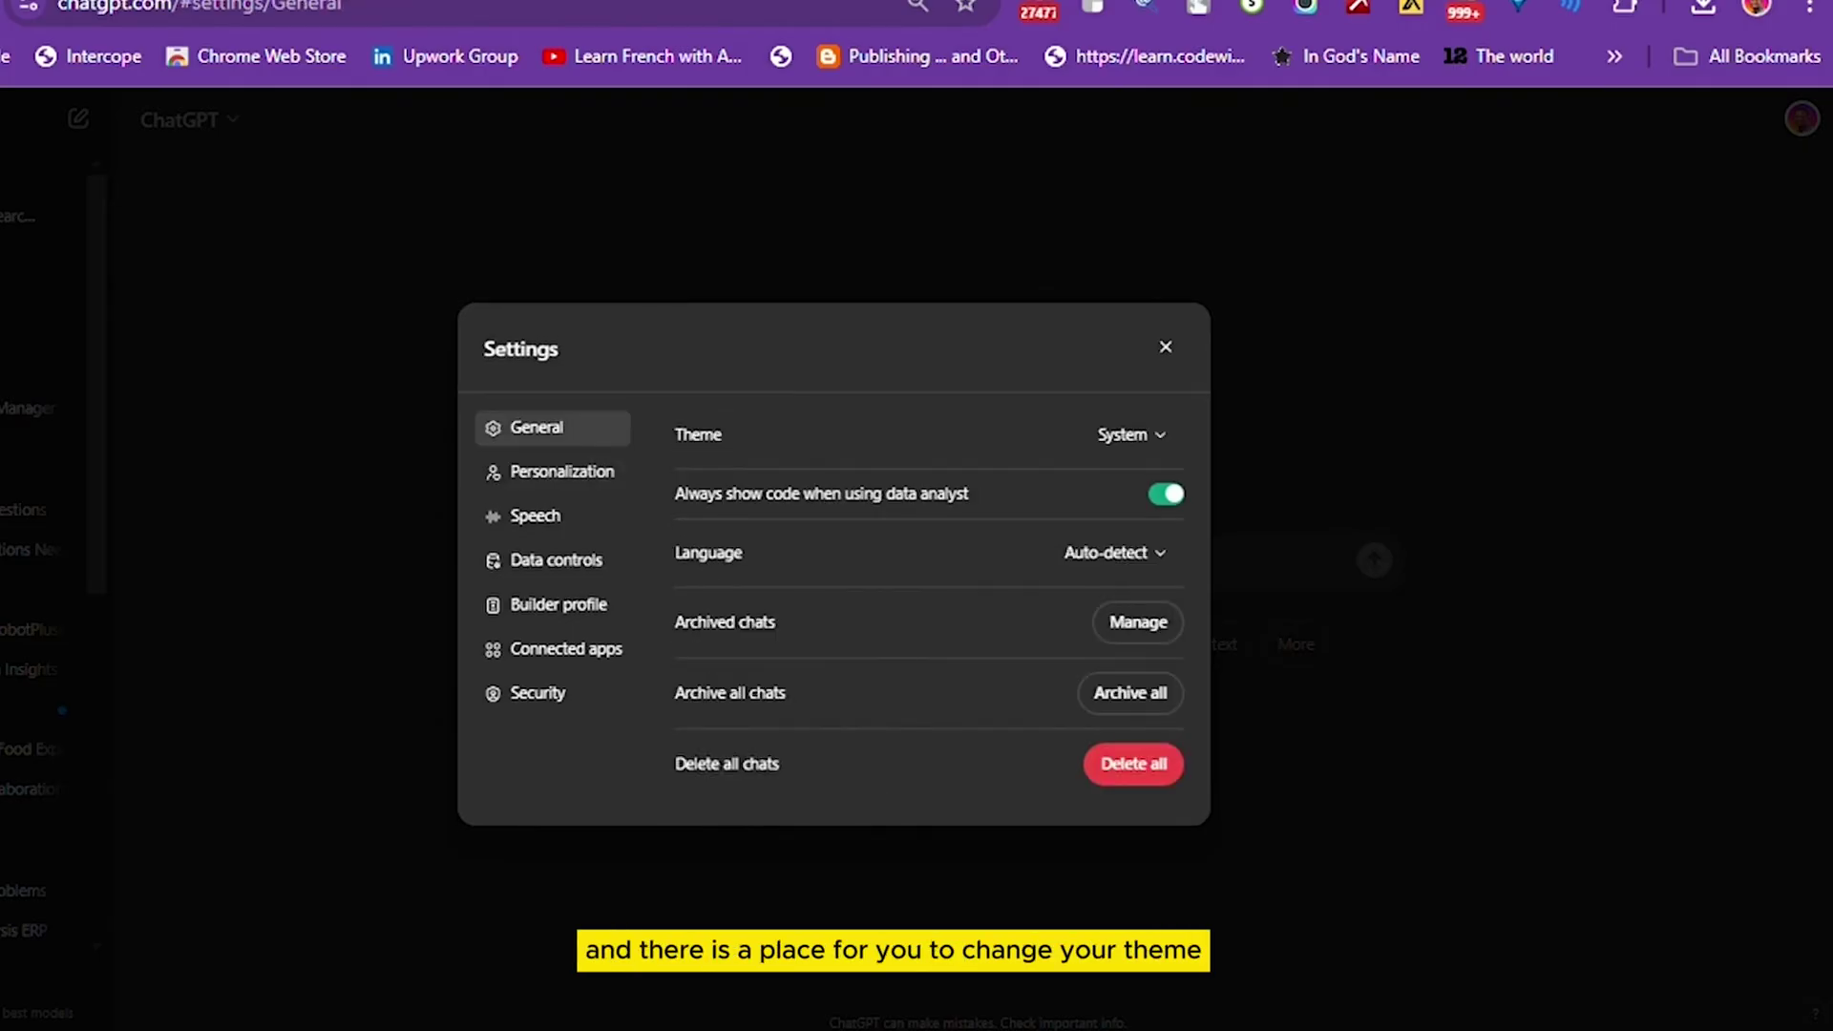
# Step: Switch the theme to Light, then Dark, and leave the language on Auto-detect
pyautogui.click(1130, 434)
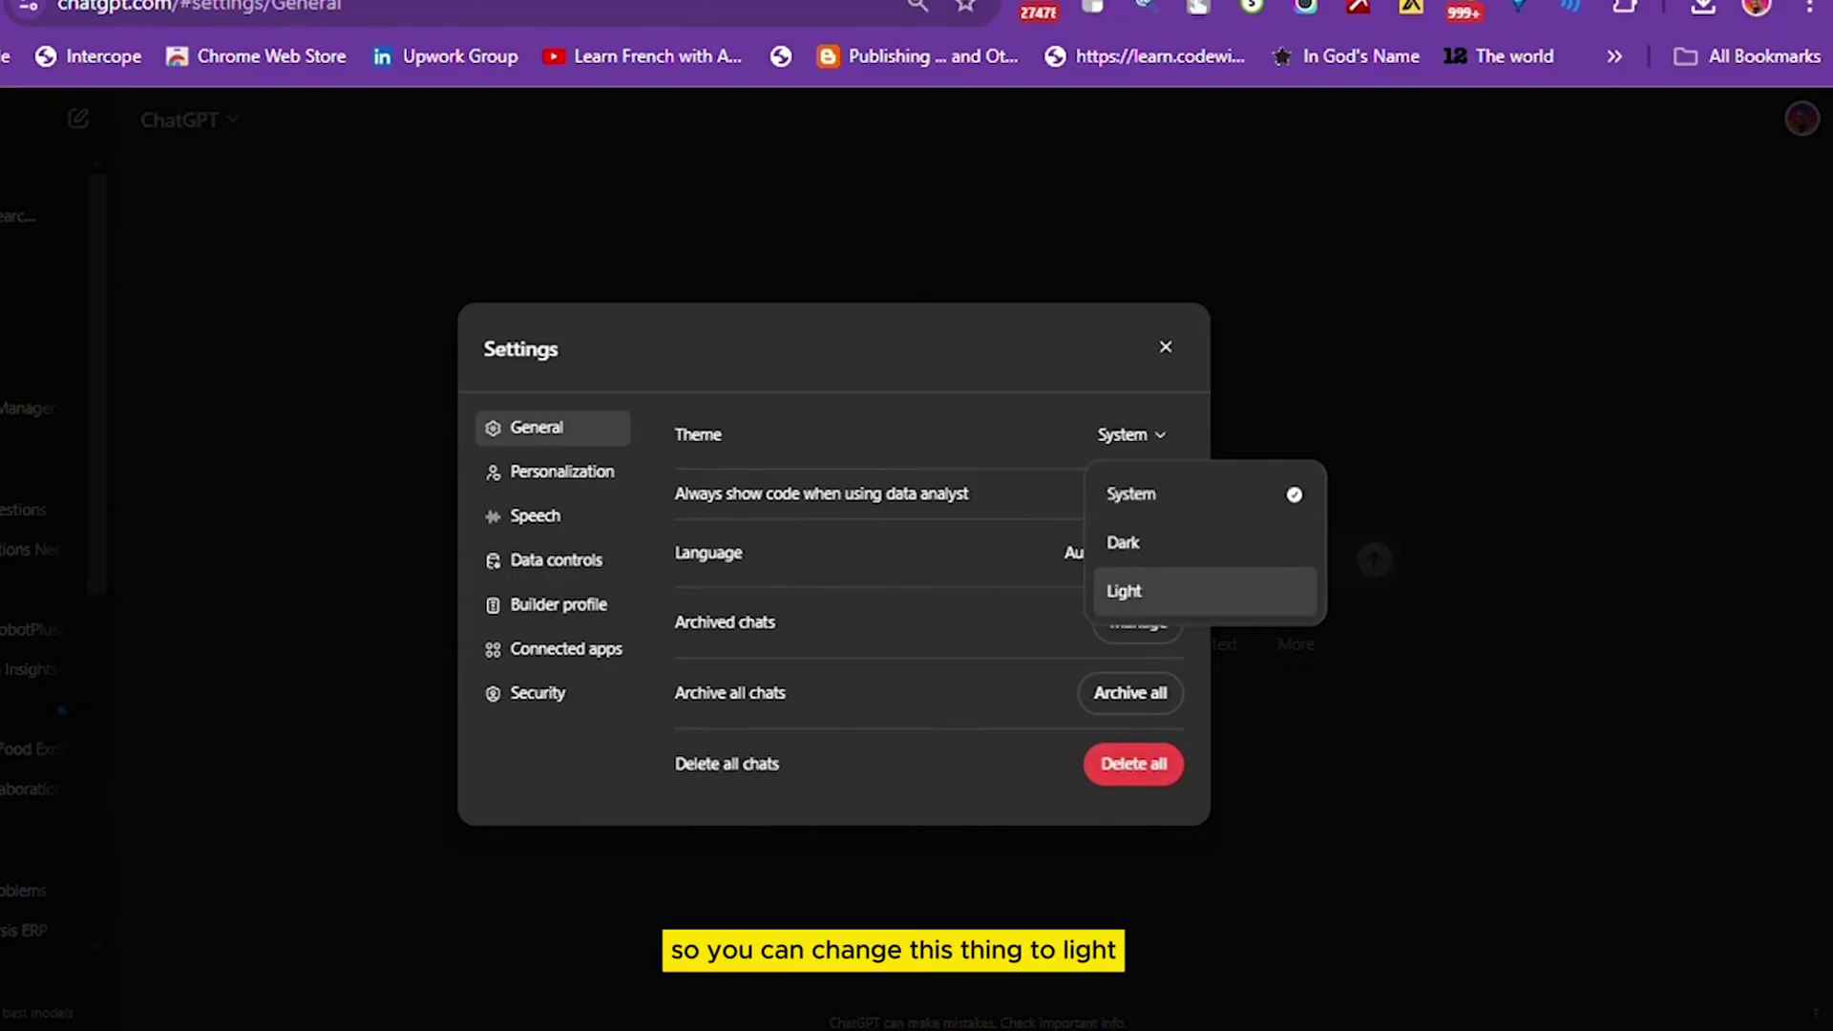
pyautogui.click(1124, 591)
pyautogui.click(1139, 435)
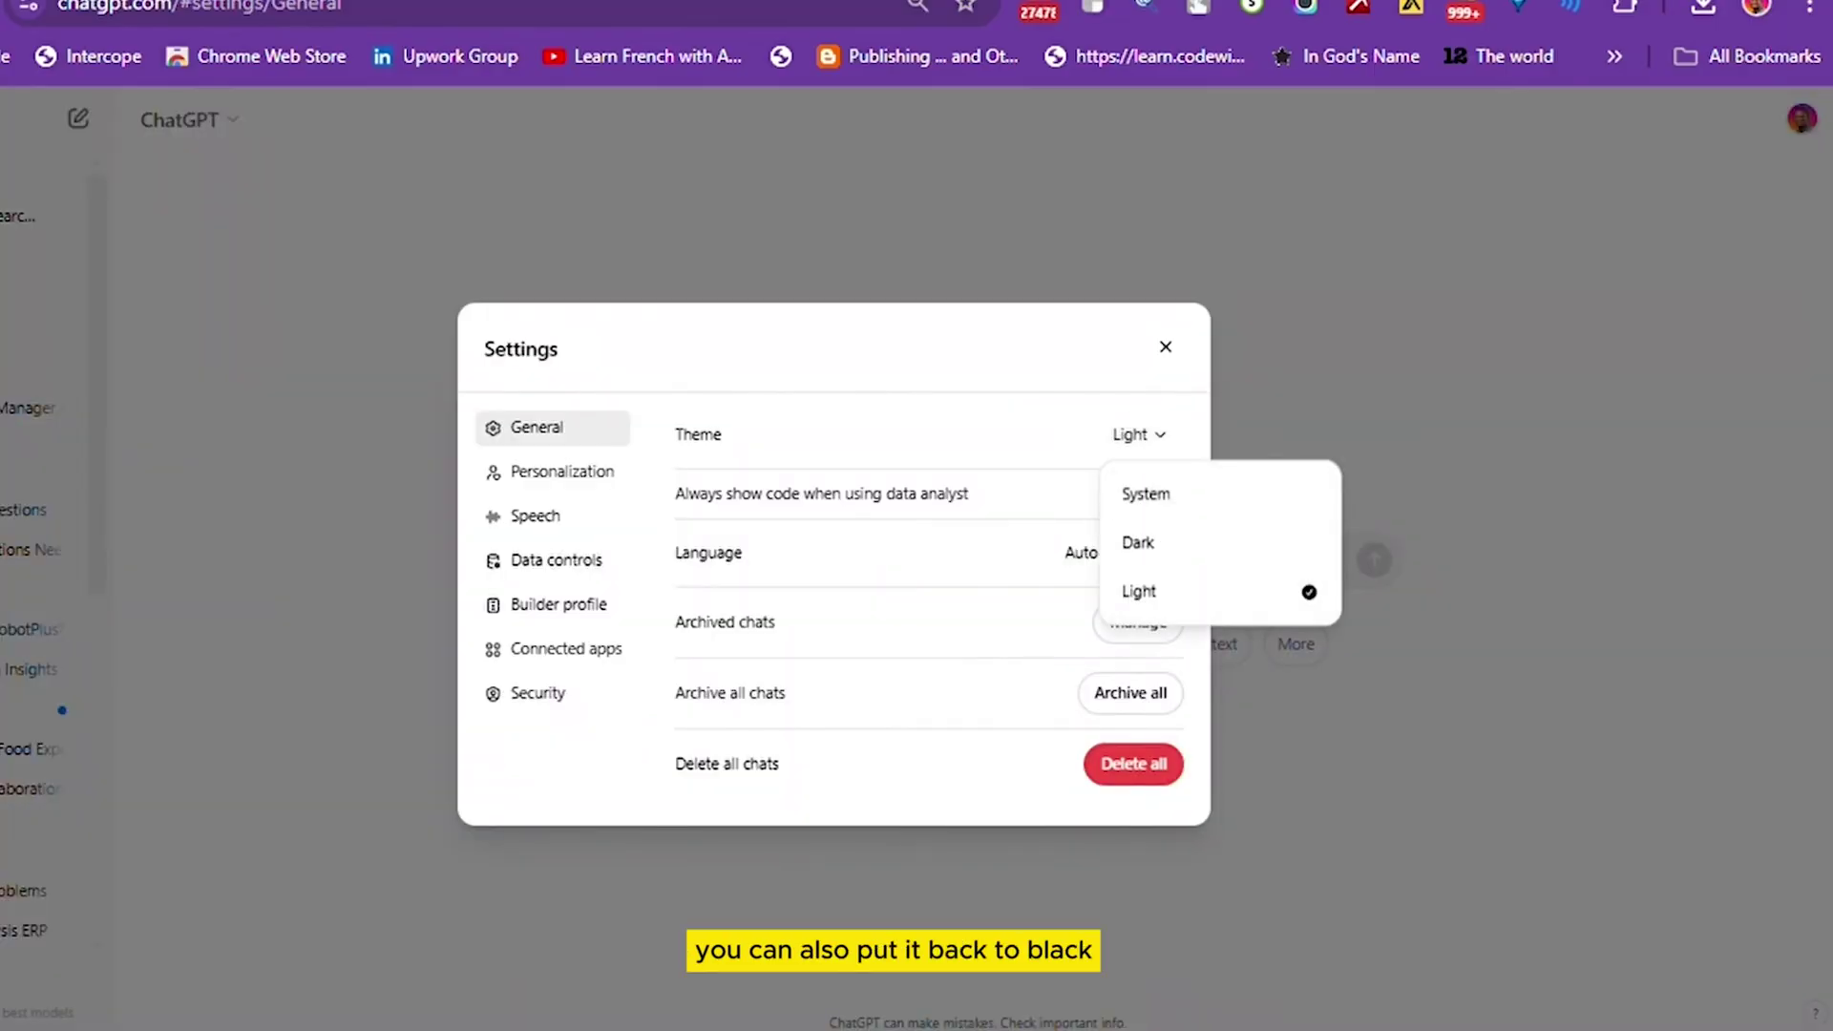
pyautogui.click(1139, 541)
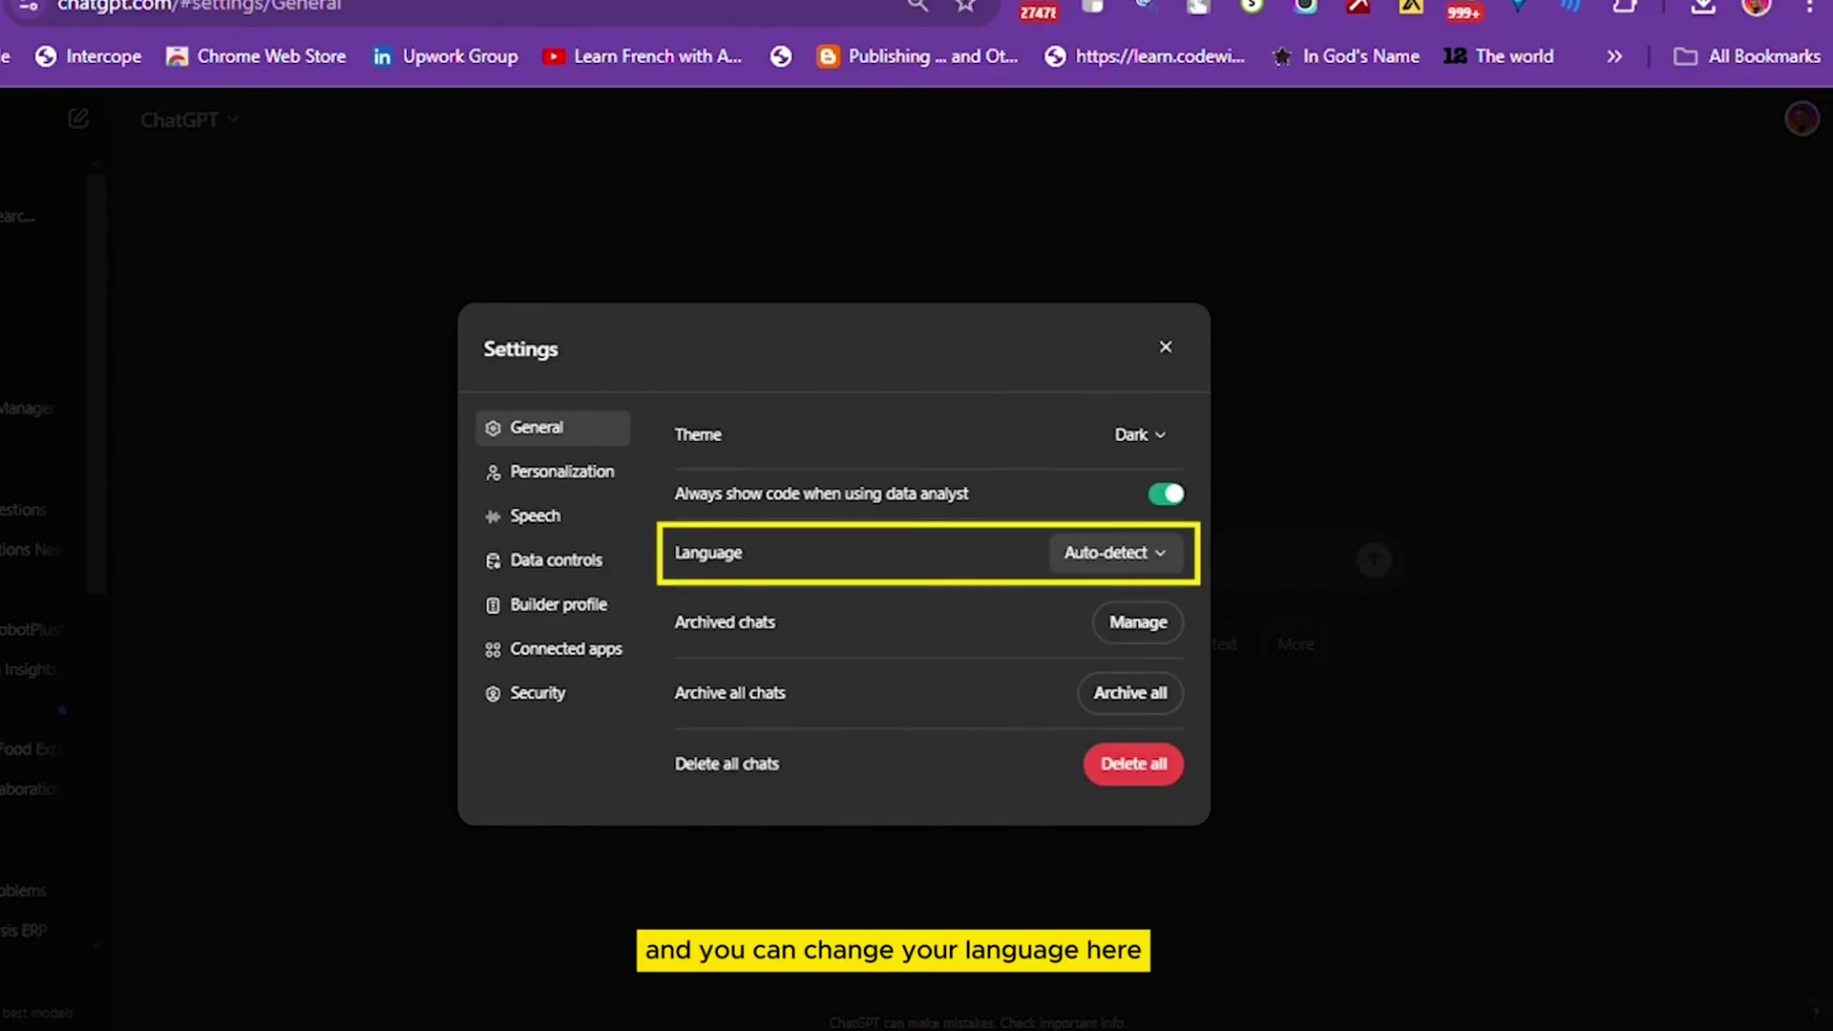
pyautogui.click(1114, 551)
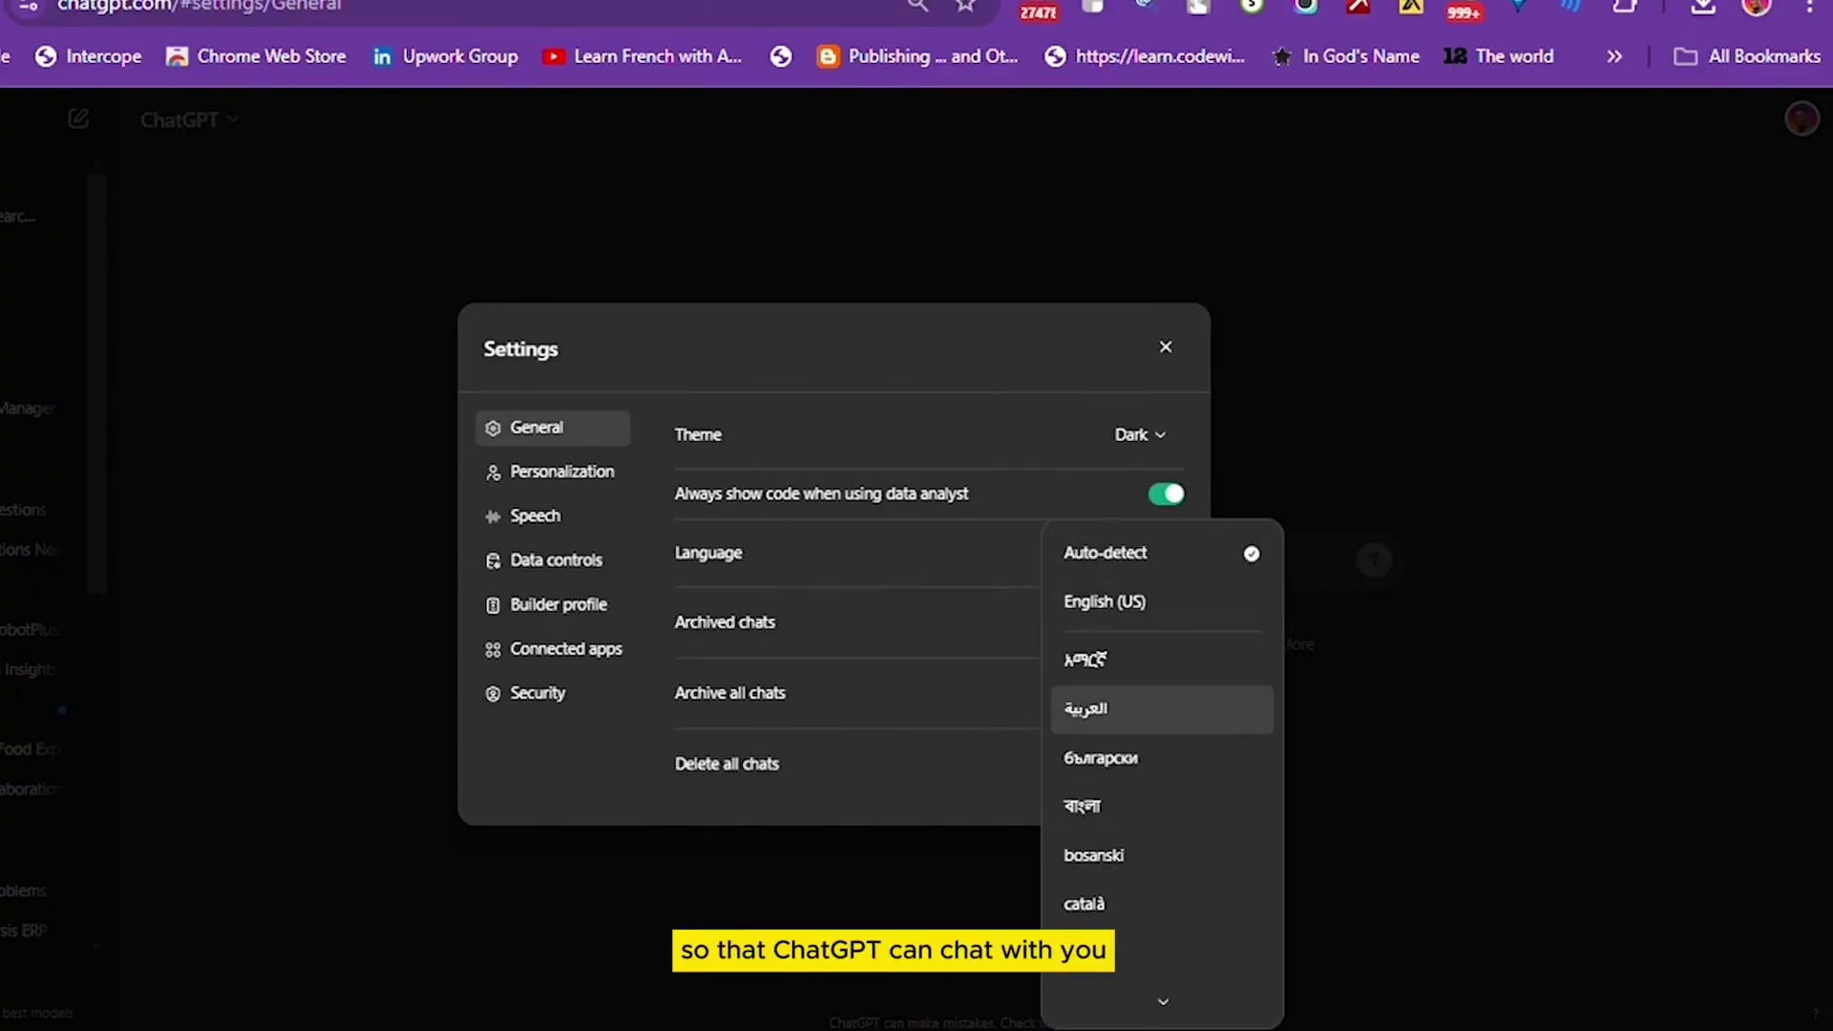
pyautogui.scroll(-3, 1159, 803)
pyautogui.scroll(-3, 1161, 803)
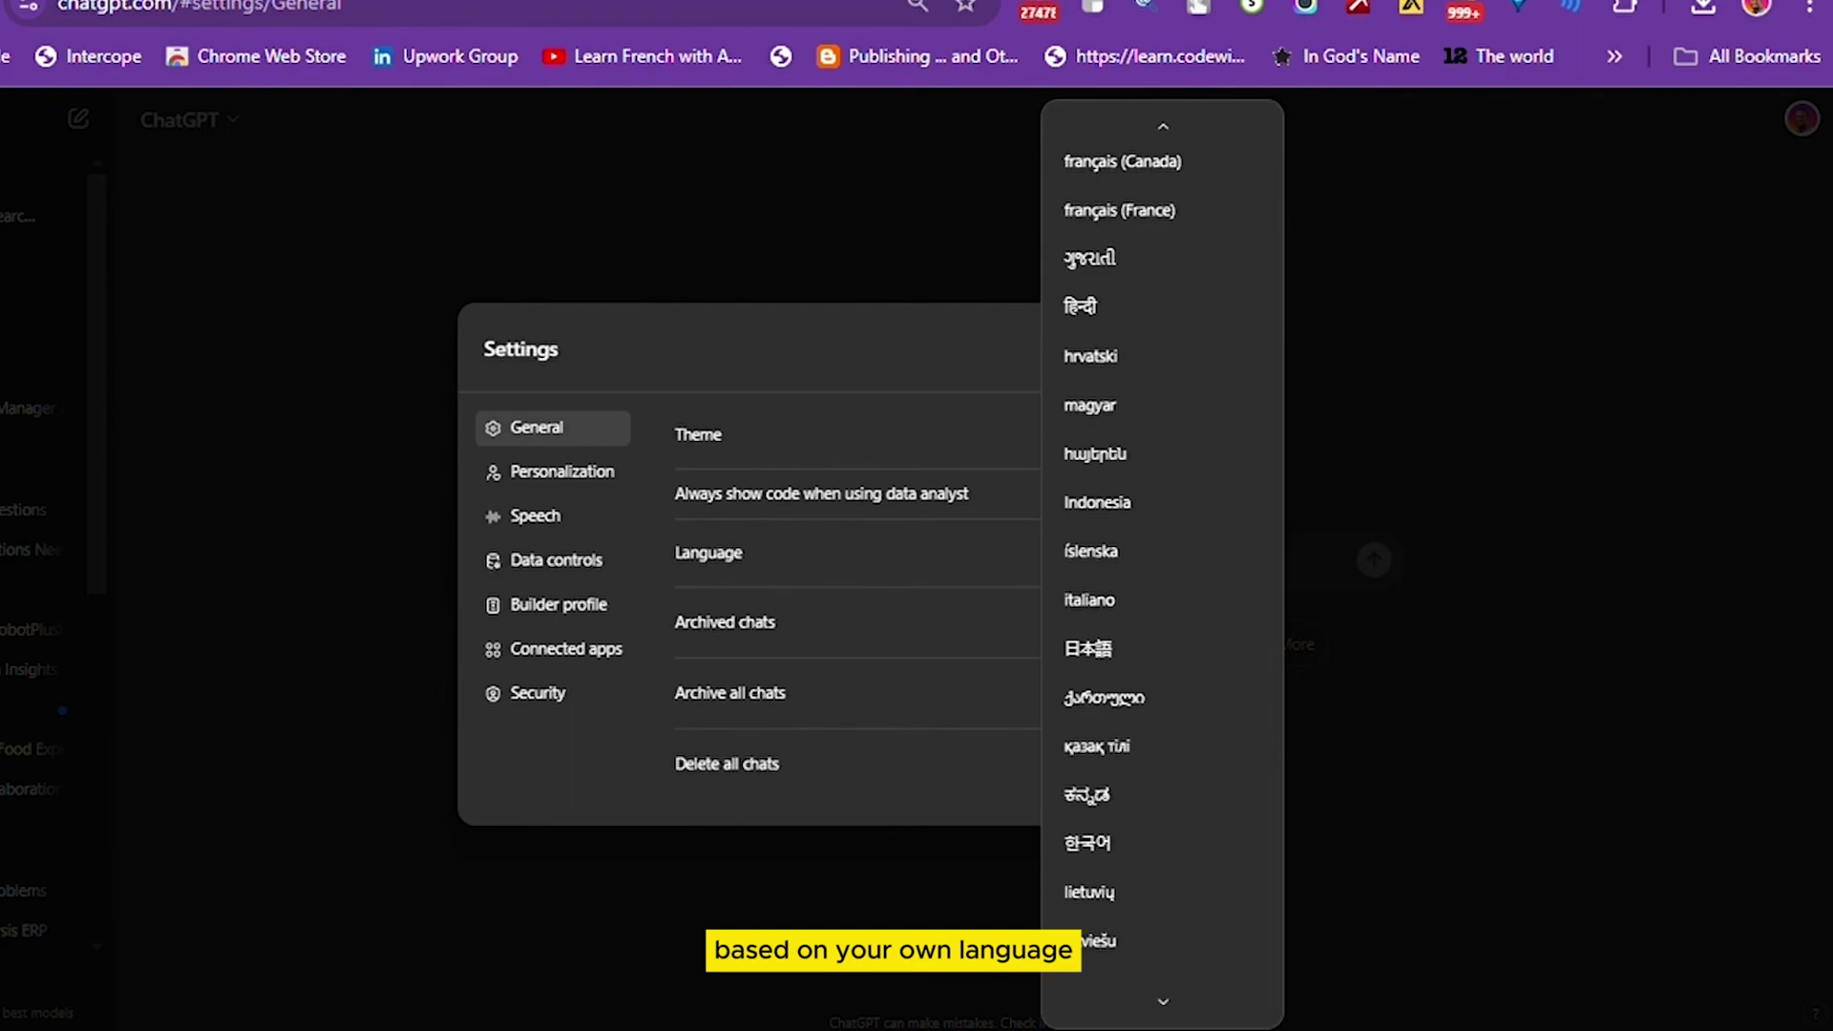
pyautogui.scroll(-1, 1161, 830)
pyautogui.press('Escape')
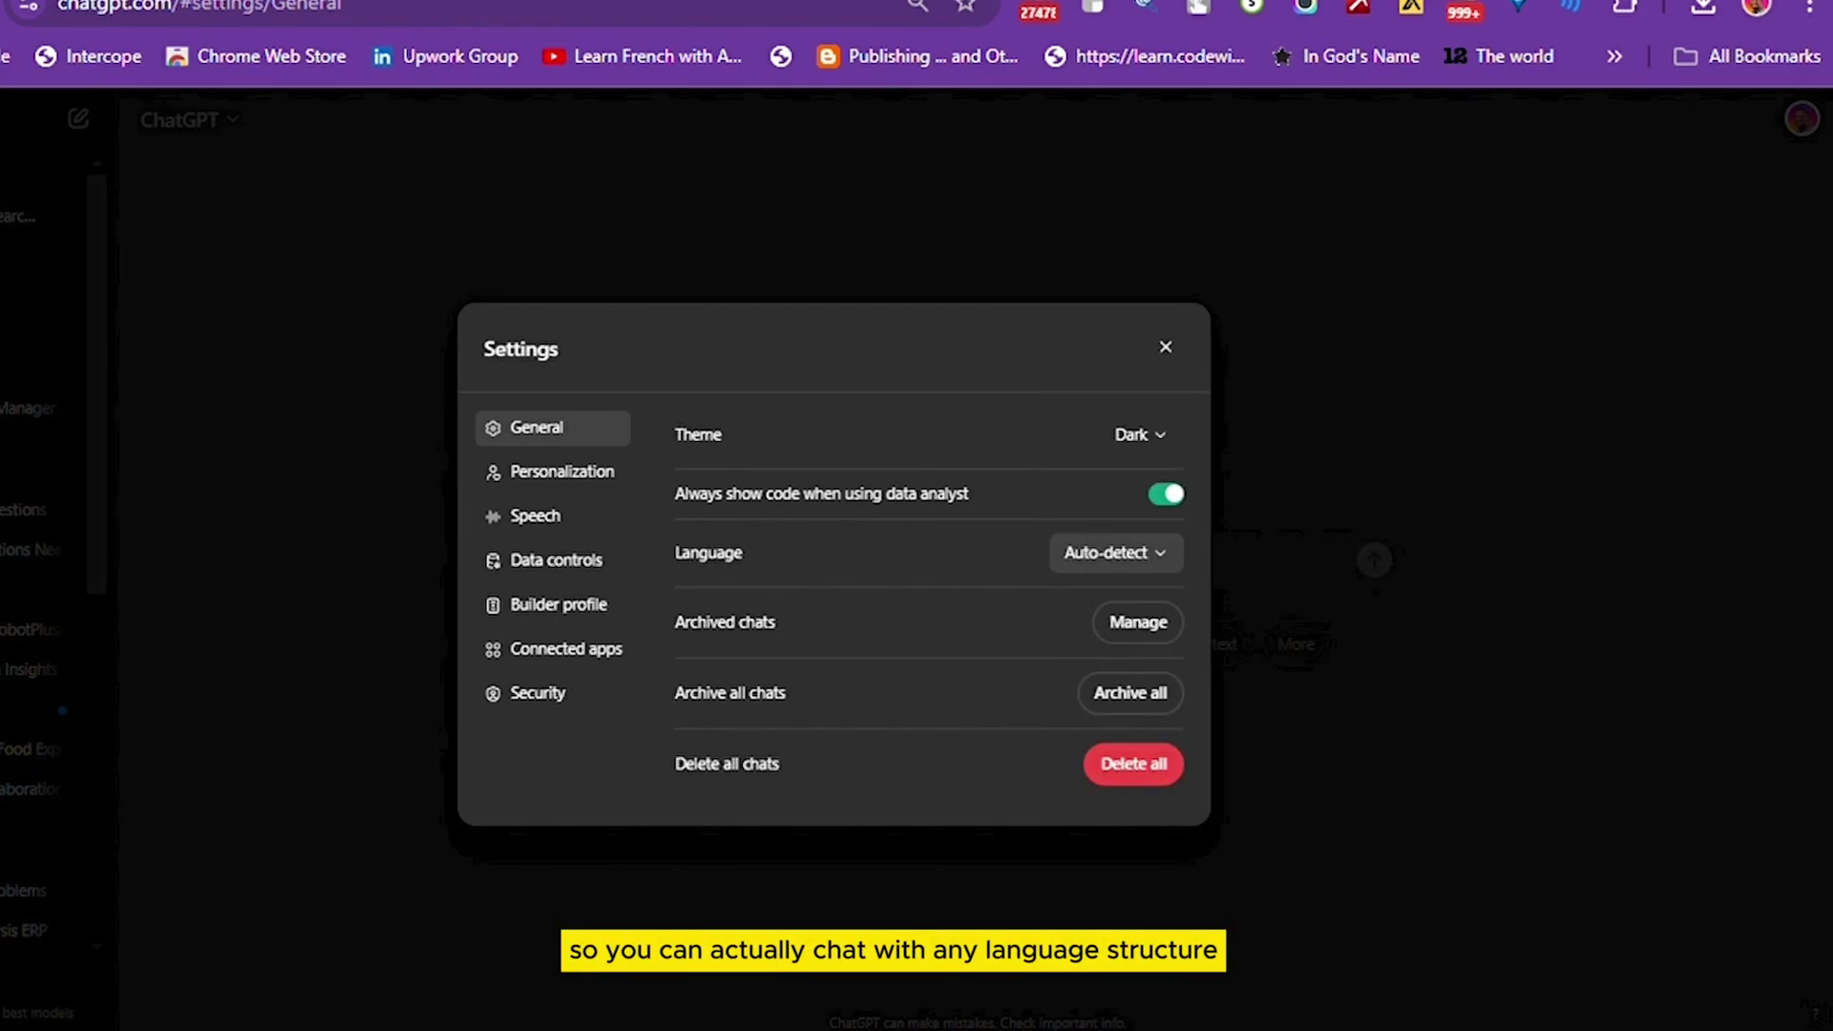
# Step: Select the Sol voice in Speech settings and play its preview
pyautogui.click(534, 516)
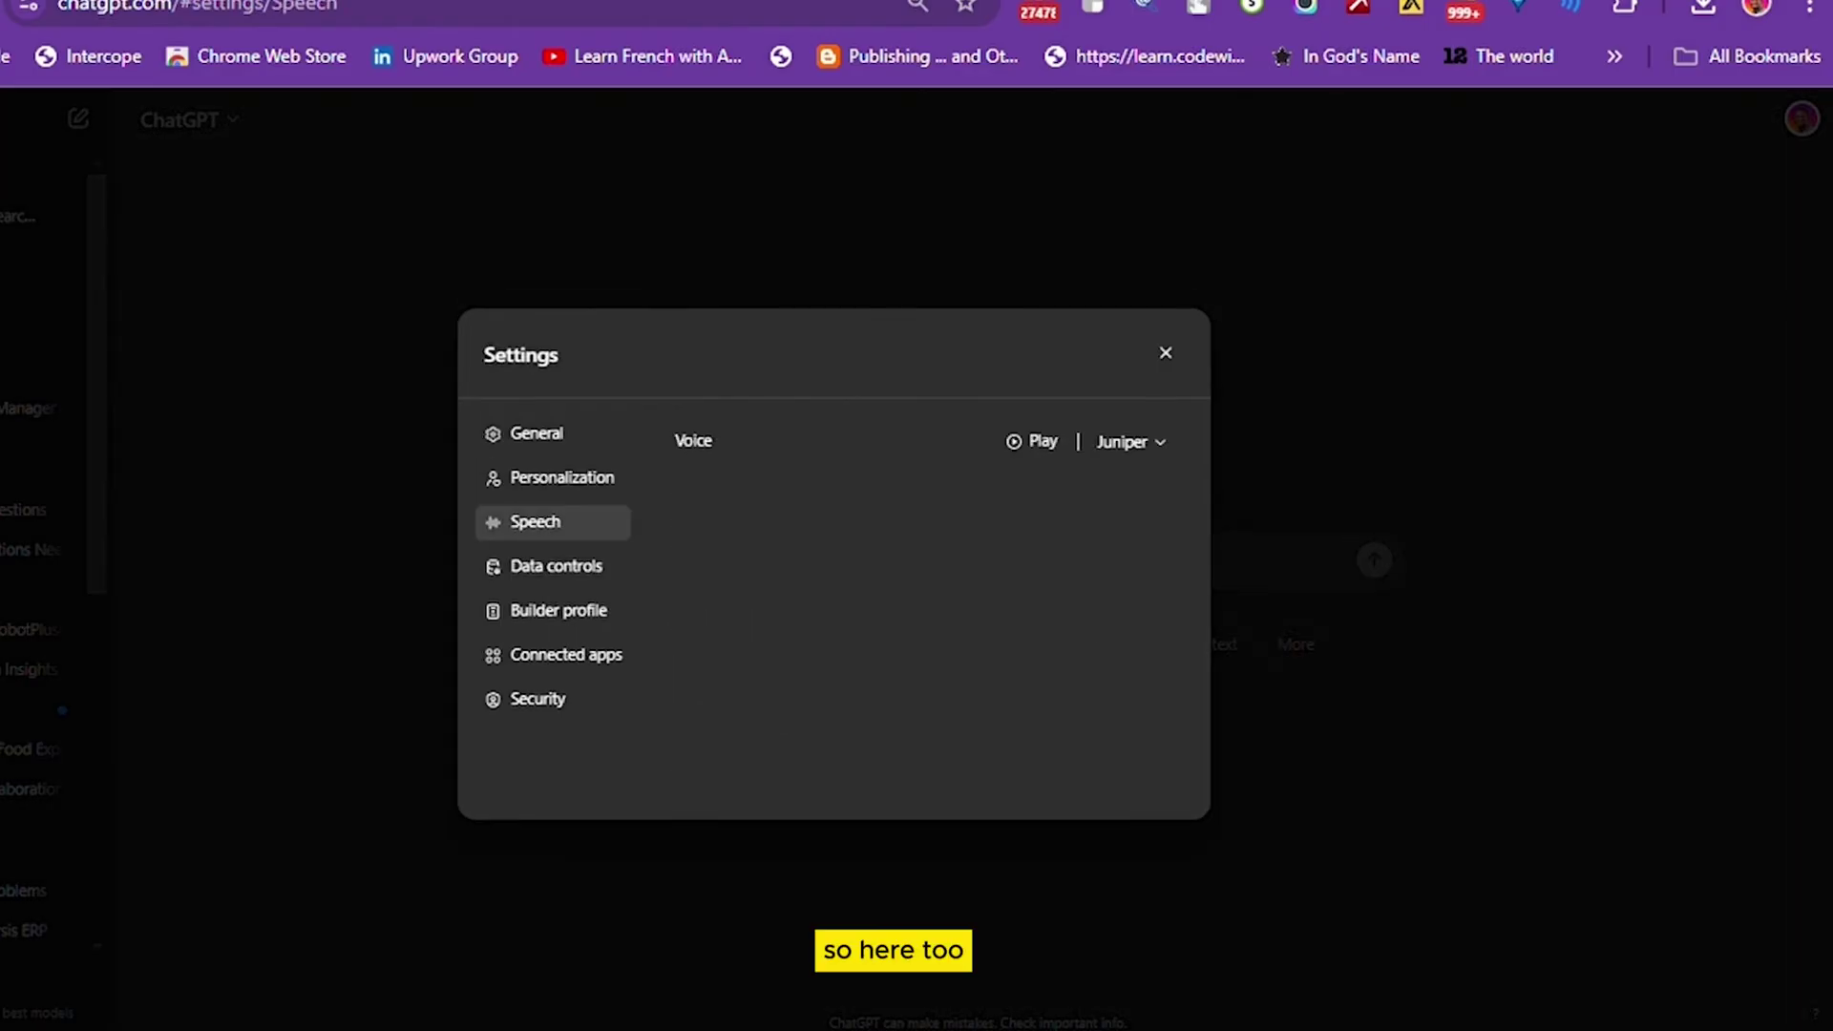
pyautogui.click(1119, 549)
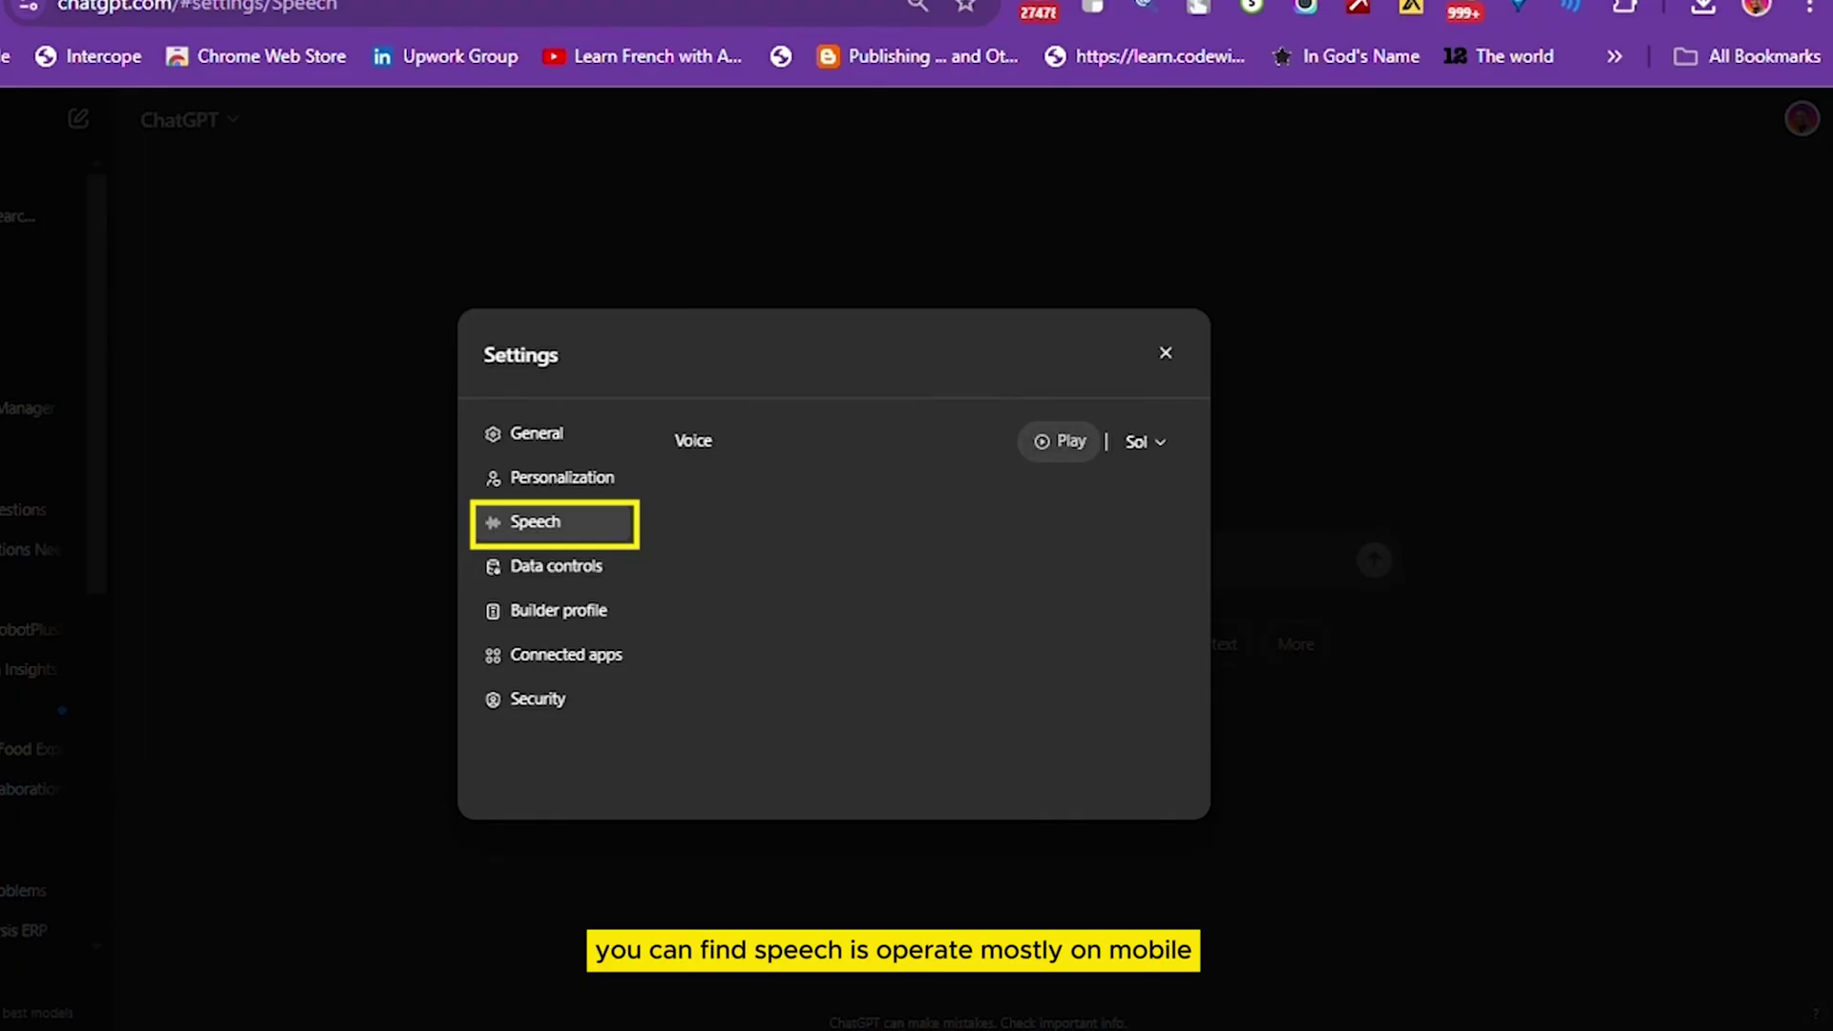
pyautogui.click(1060, 442)
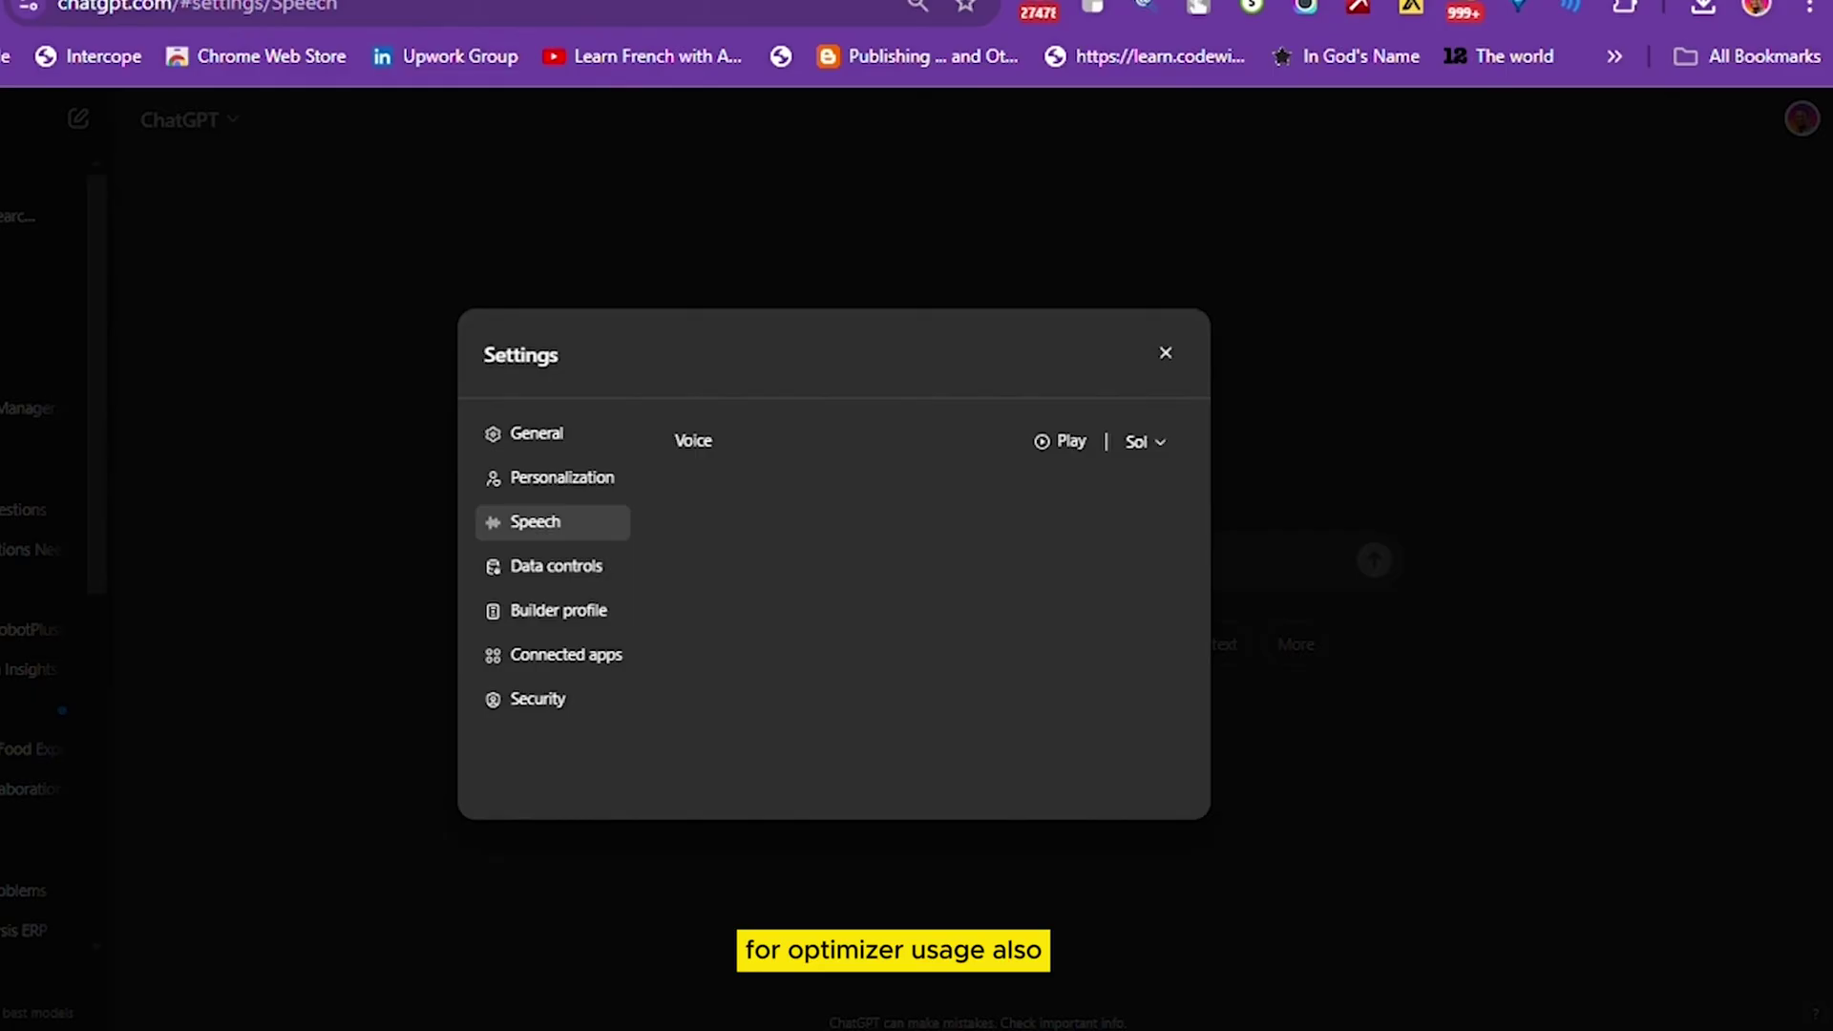
# Step: Close Settings and reopen the account menu from the home screen
pyautogui.press('Escape')
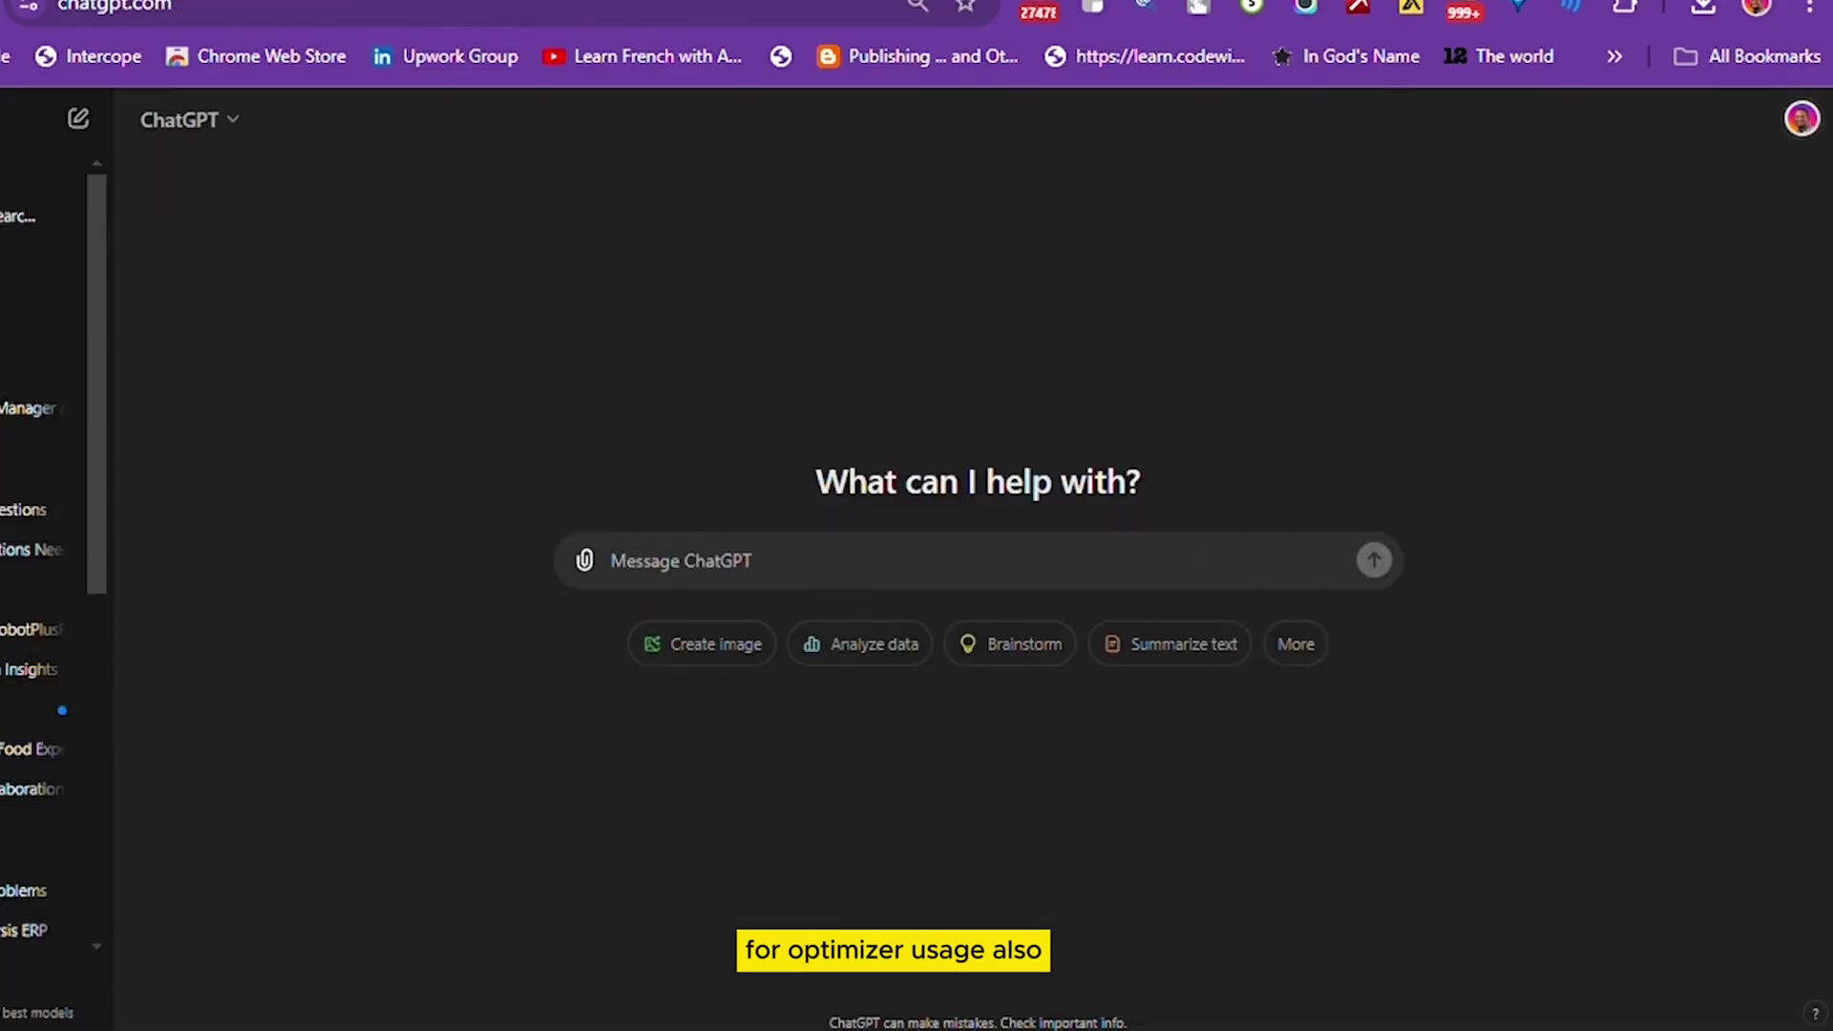
pyautogui.click(1802, 119)
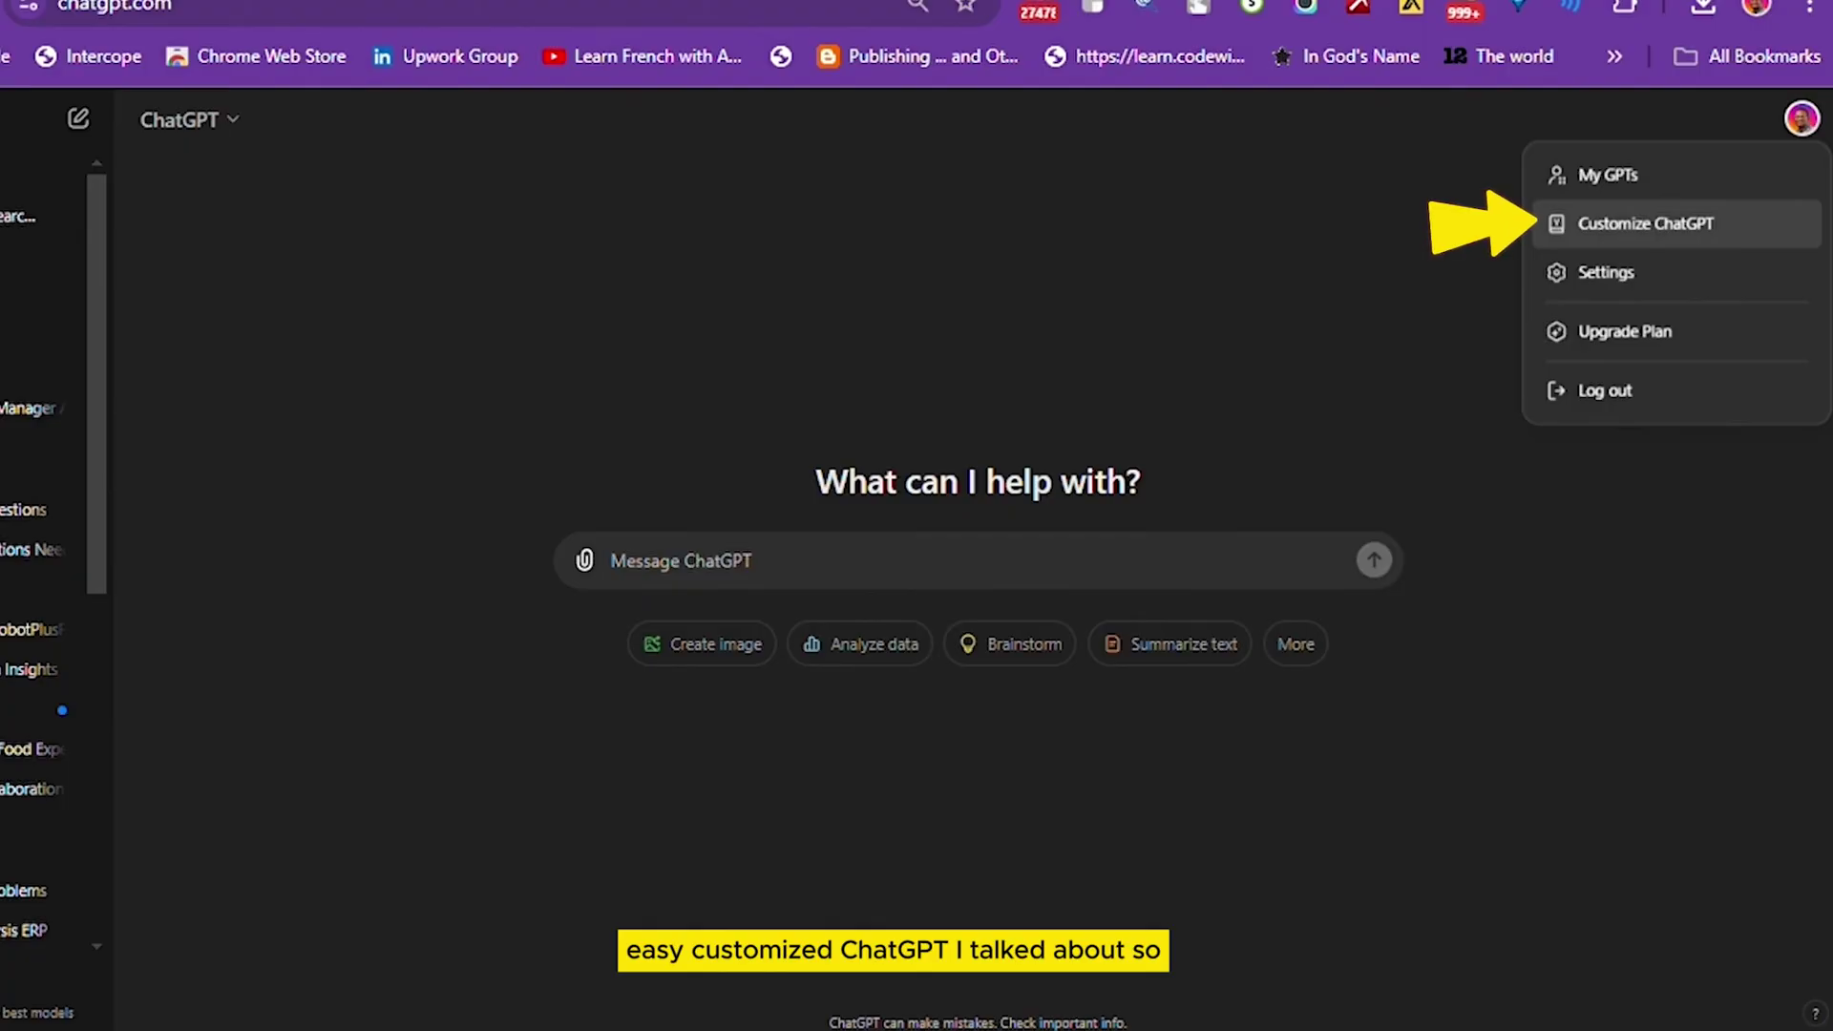
# Step: Reopen Customize ChatGPT and click into the Market Research Analyst instructions field
pyautogui.click(1644, 224)
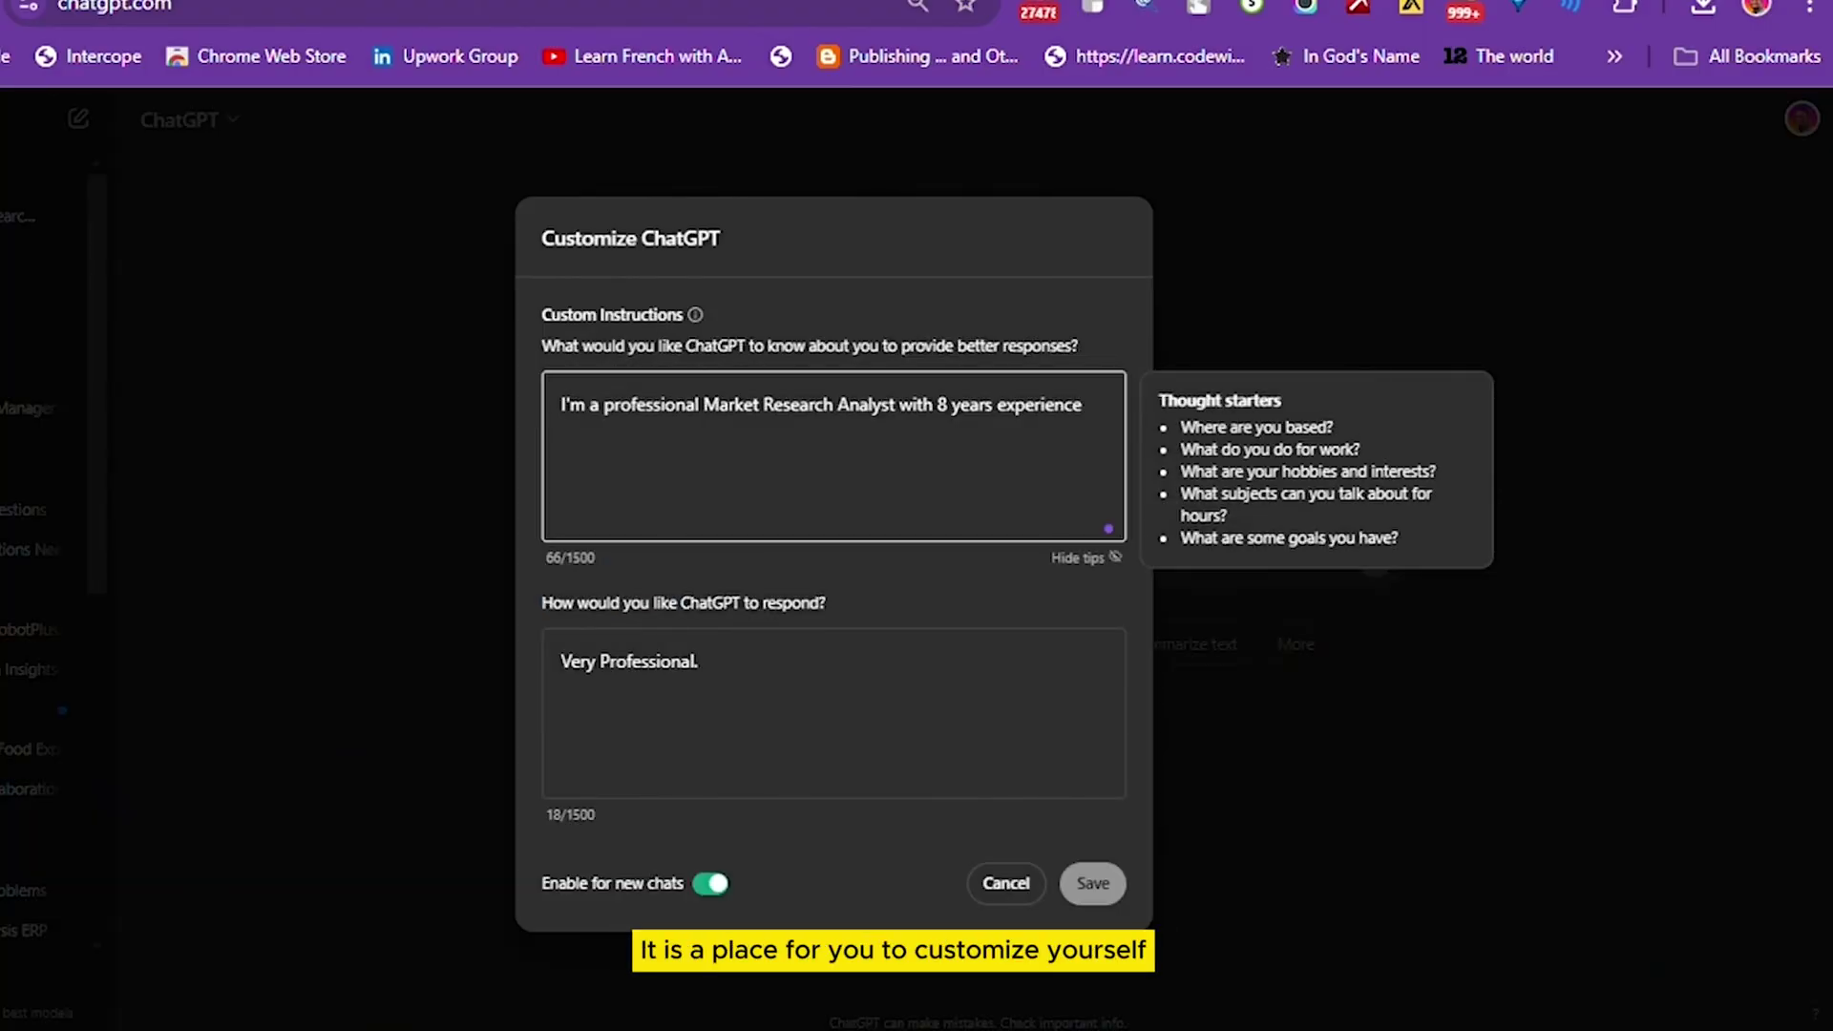
pyautogui.click(1053, 404)
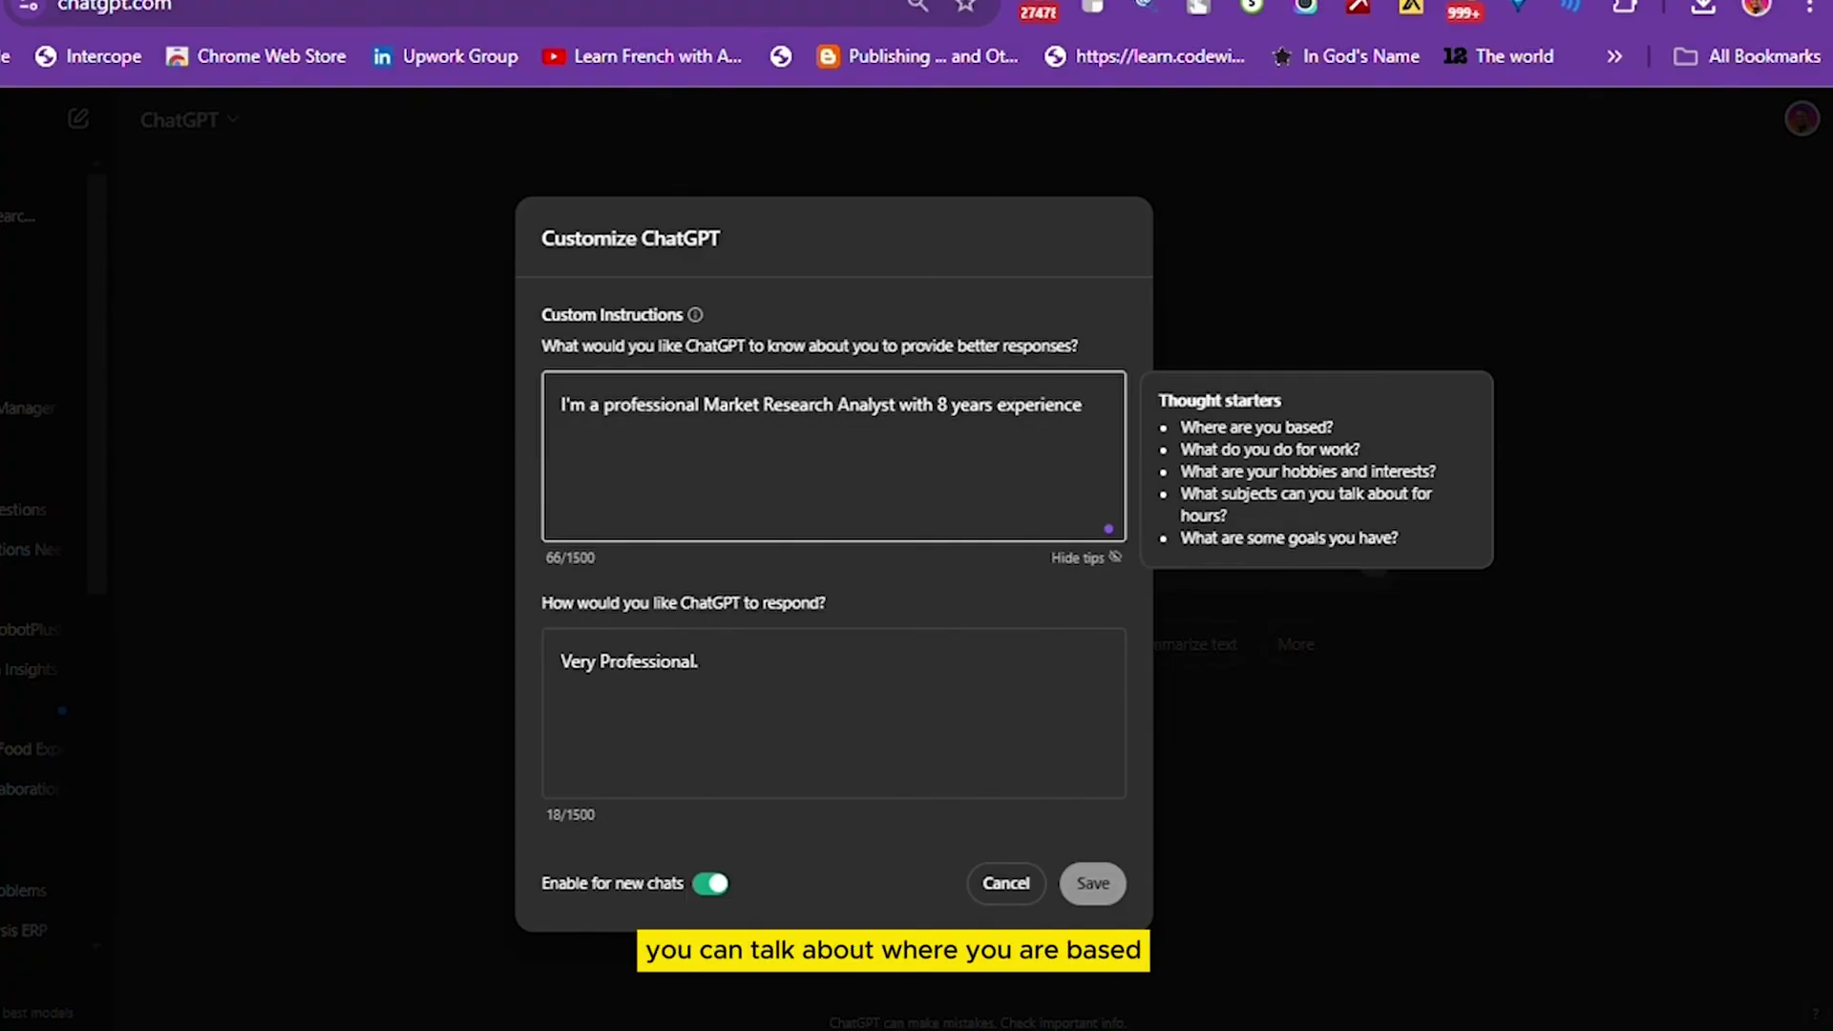